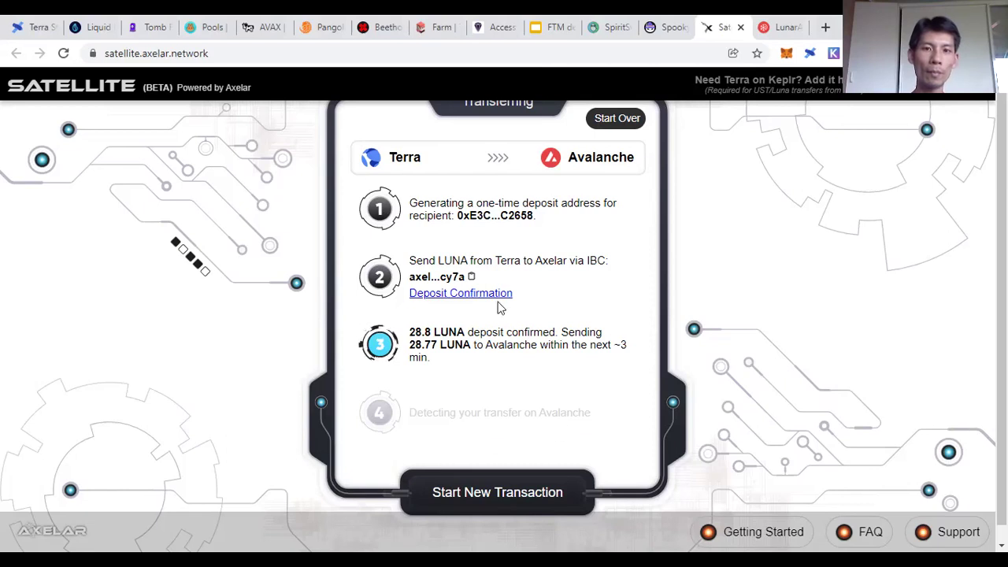
Check the MetaMask wallet's asset list on the Avalanche network for the transferred LUNA
left_click_drag(515, 367, 596, 281)
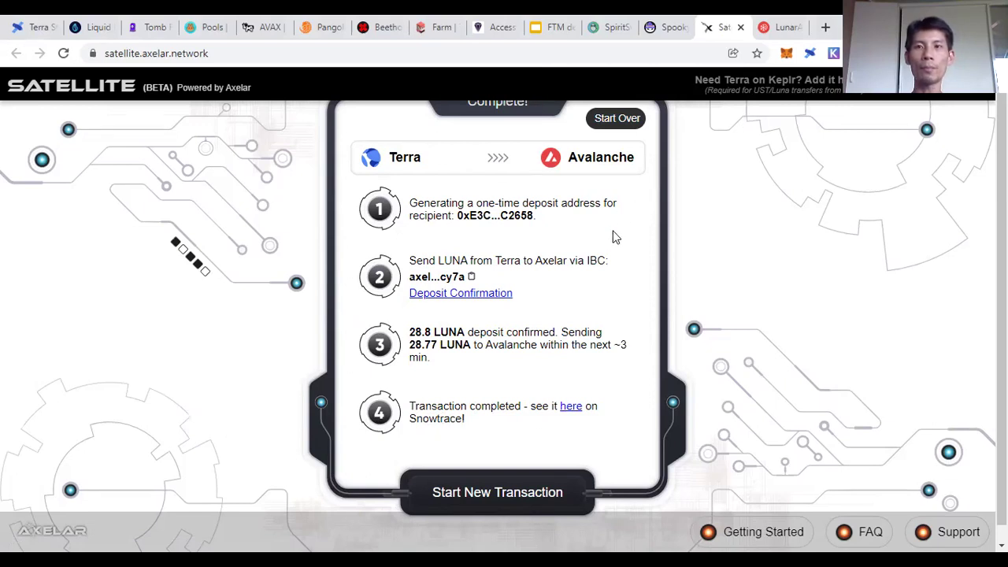
left_click(787, 54)
left_click(787, 54)
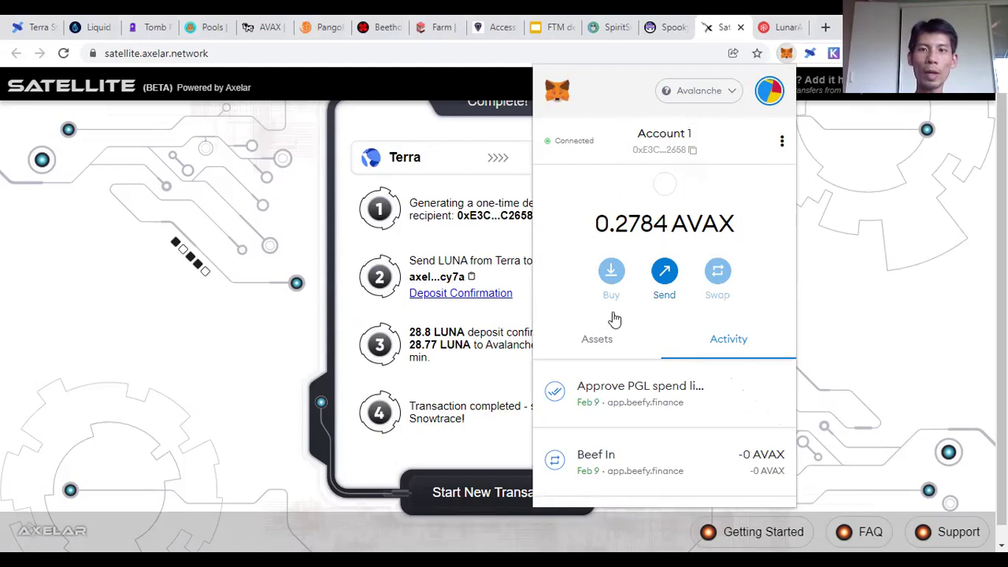
left_click(701, 99)
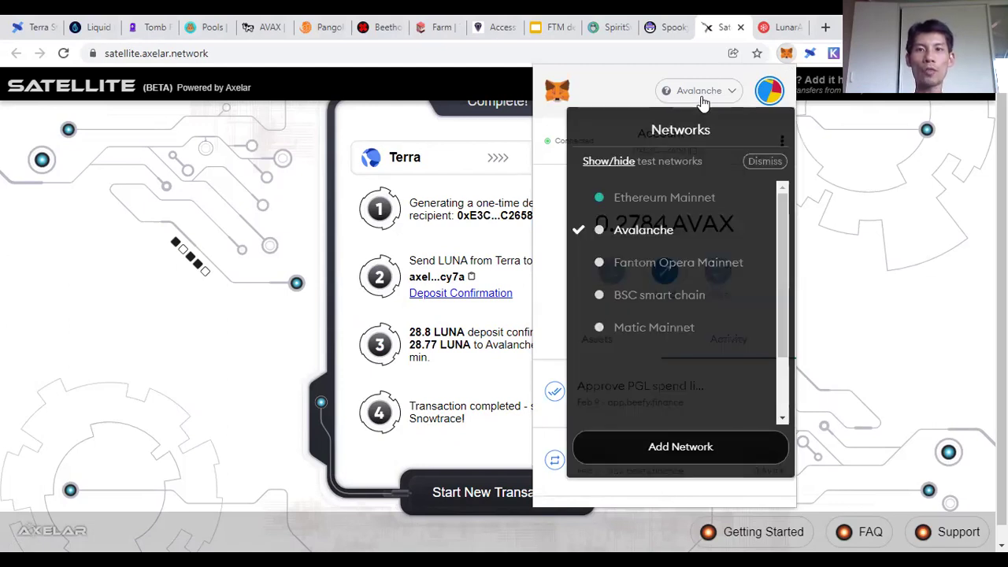
left_click(666, 231)
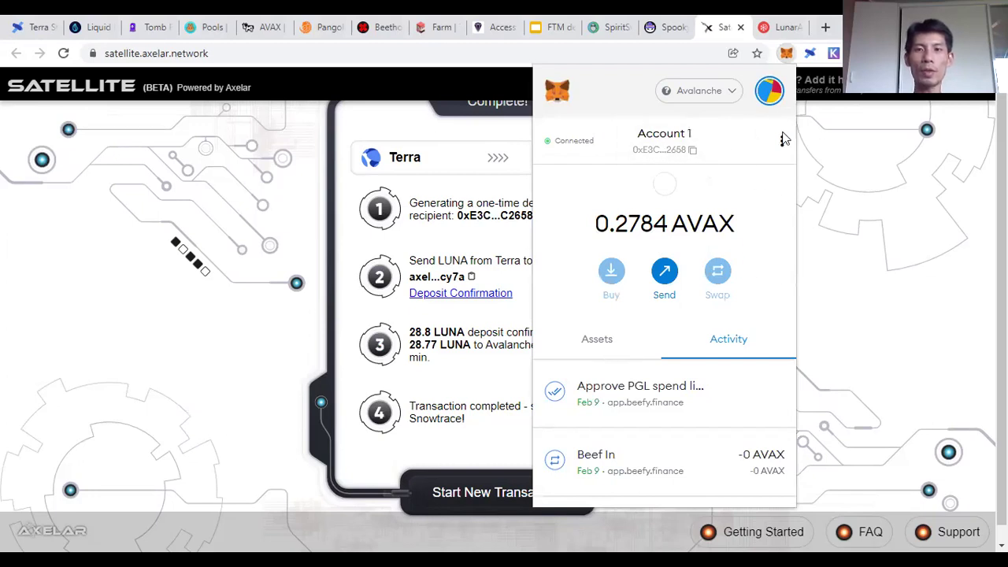
left_click(605, 341)
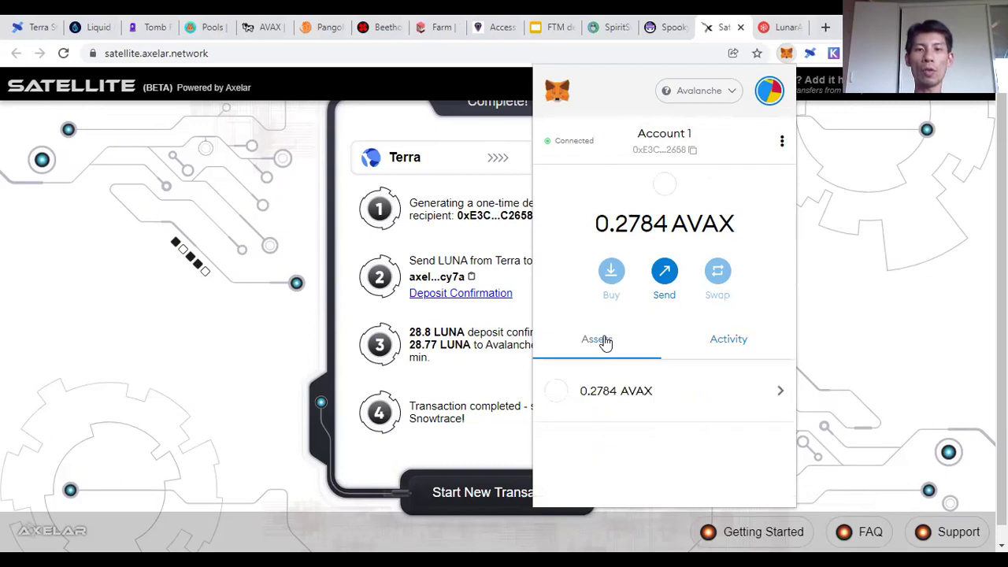
scroll(603, 342, "down", 1)
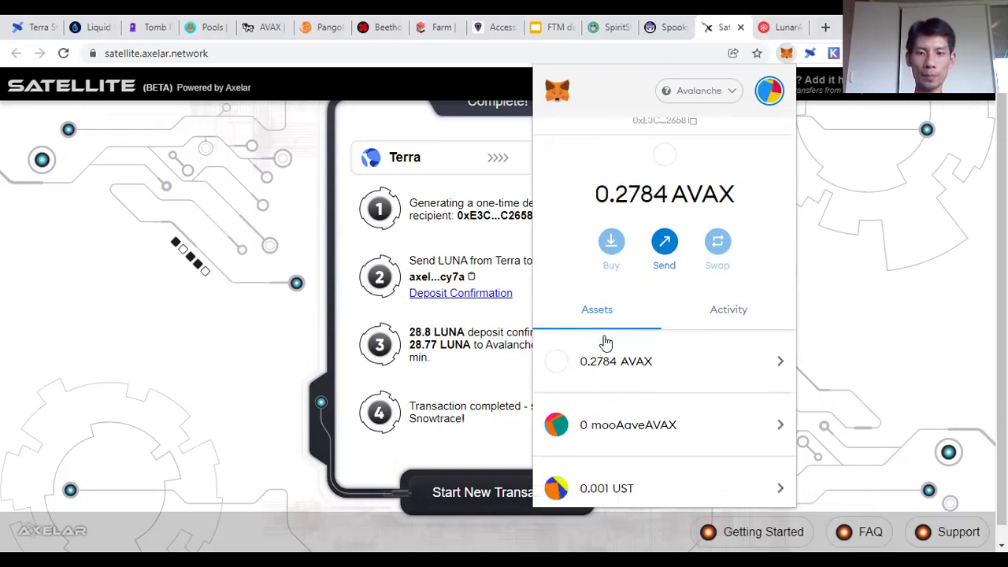
key("Escape")
Open the completed transfer on Snowtrace and review its transaction details, including the tokens transferred and the transaction fee
left_click(574, 409)
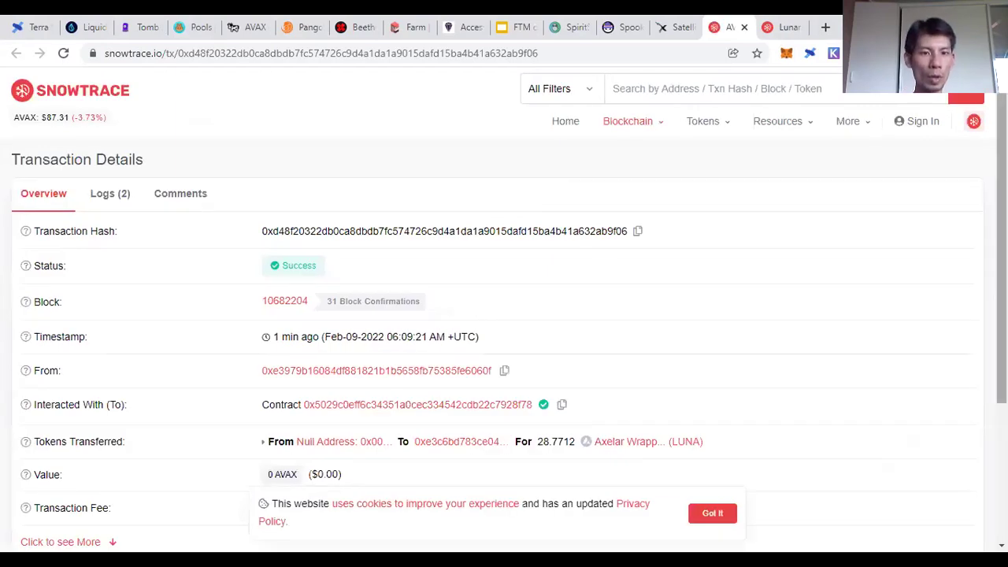
scroll(504, 315, "down", 3)
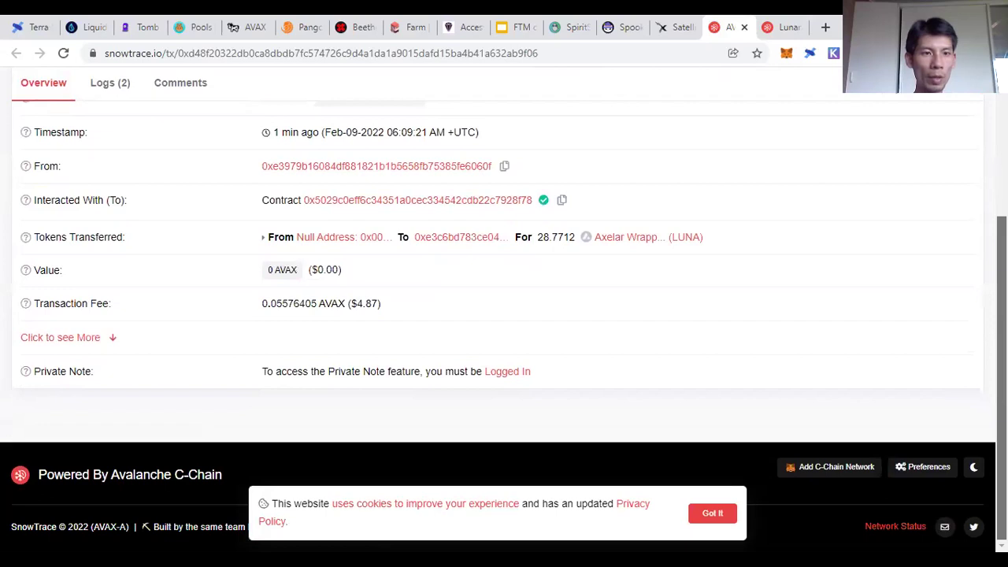
scroll(504, 315, "up", 2)
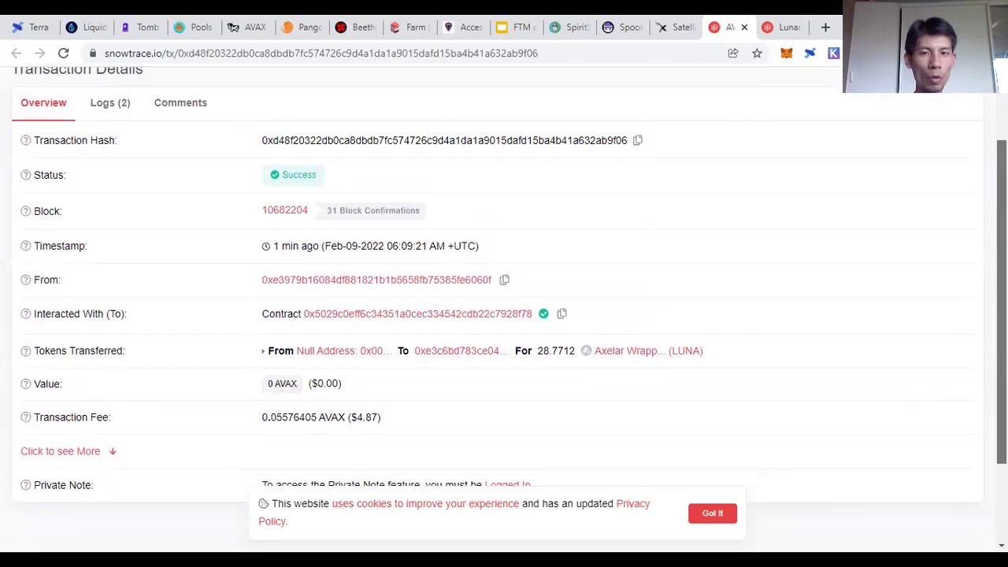
scroll(504, 315, "down", 1)
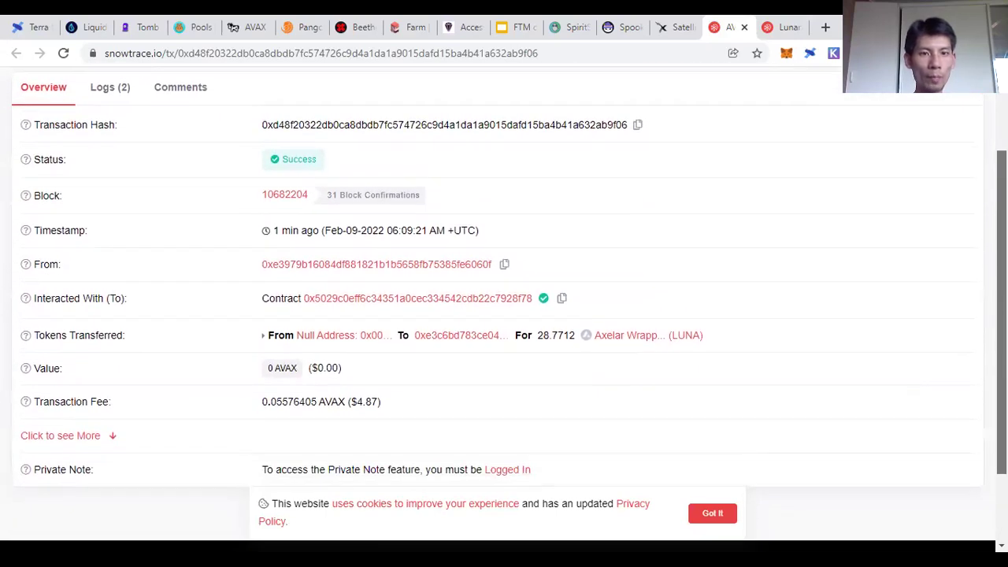
scroll(780, 197, "down", 1)
Open the Axelar Wrapped LUNA token page on Snowtrace and bring up MetaMask's form for importing a custom token
left_click(787, 52)
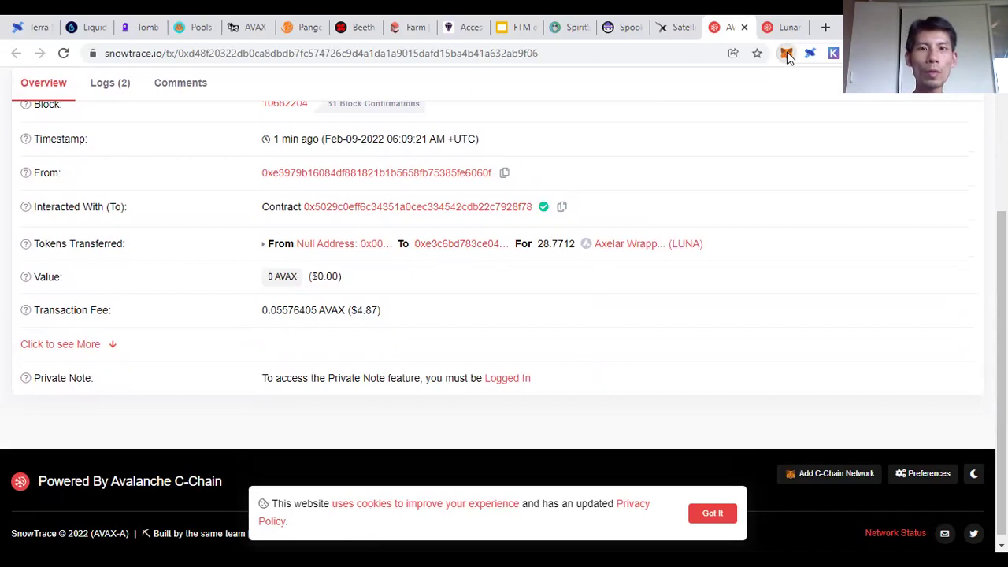
scroll(782, 247, "down", 1)
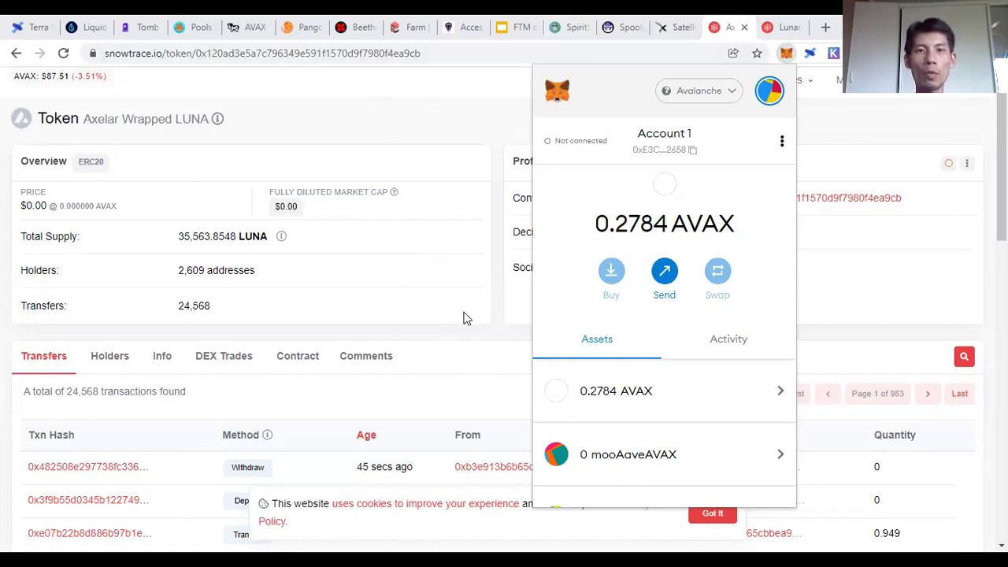
left_click(781, 143)
left_click(788, 277)
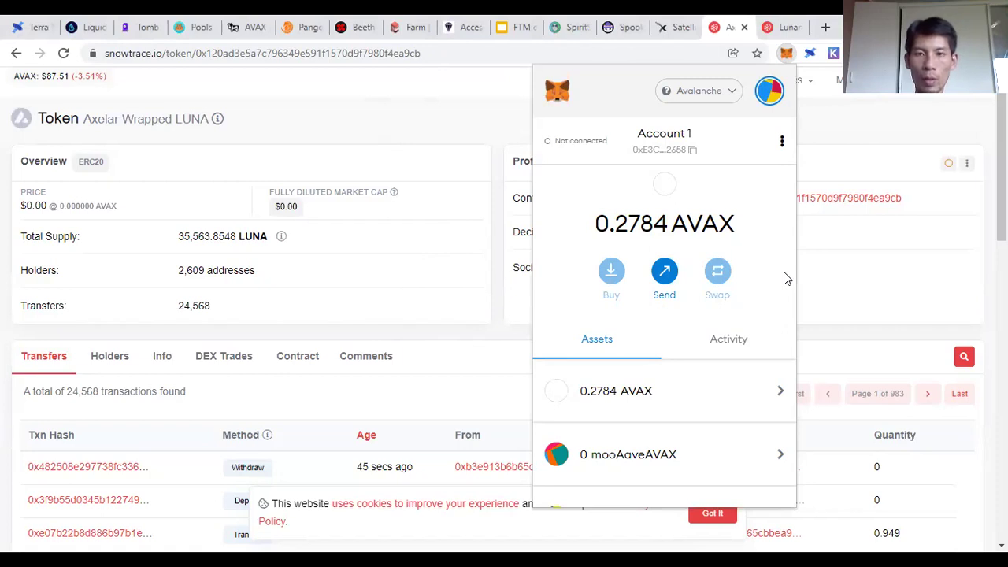
scroll(784, 278, "down", 3)
scroll(784, 277, "down", 2)
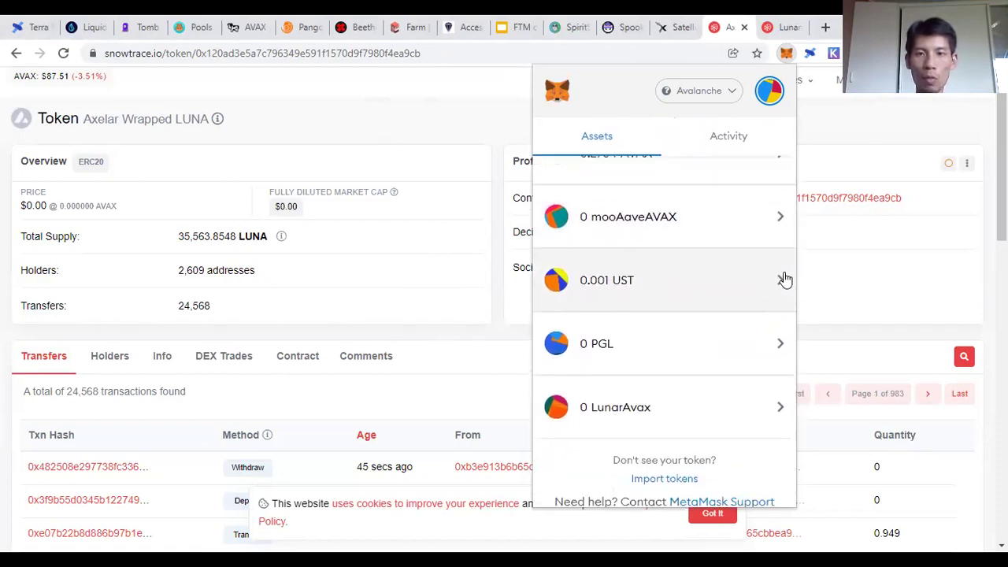
left_click(666, 464)
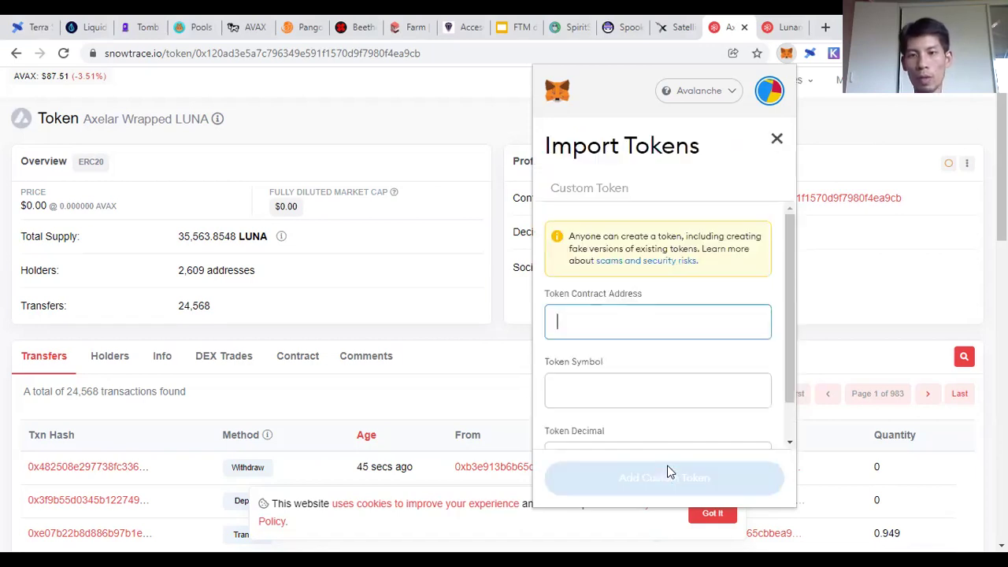
Import the custom LUNA token using contract address 0x120ad3e5a7c796349e591f1570d9f7980f4ea9cb, and view it in the wallet's asset list
left_click(615, 325)
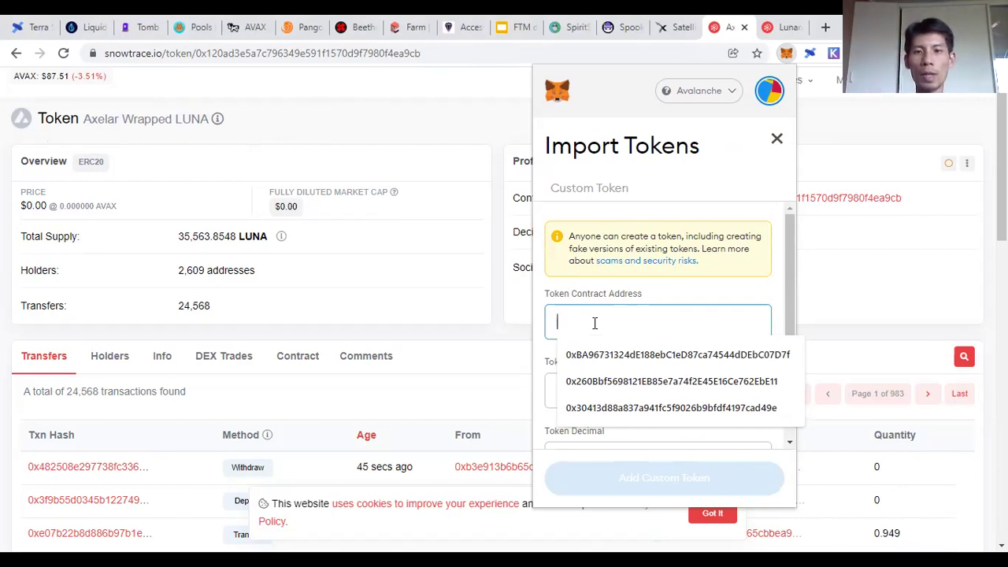
key("ctrl+v")
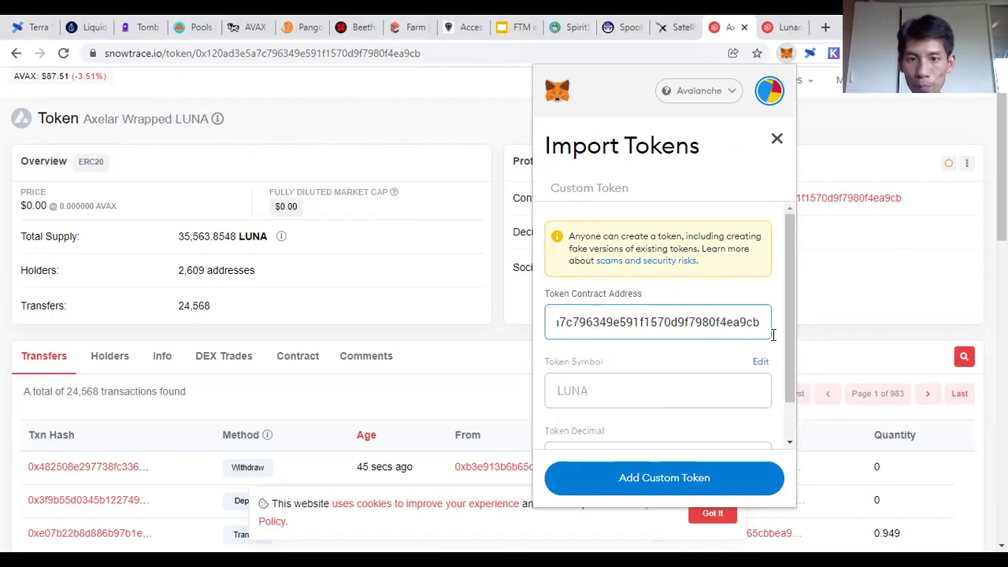
scroll(785, 332, "down", 1)
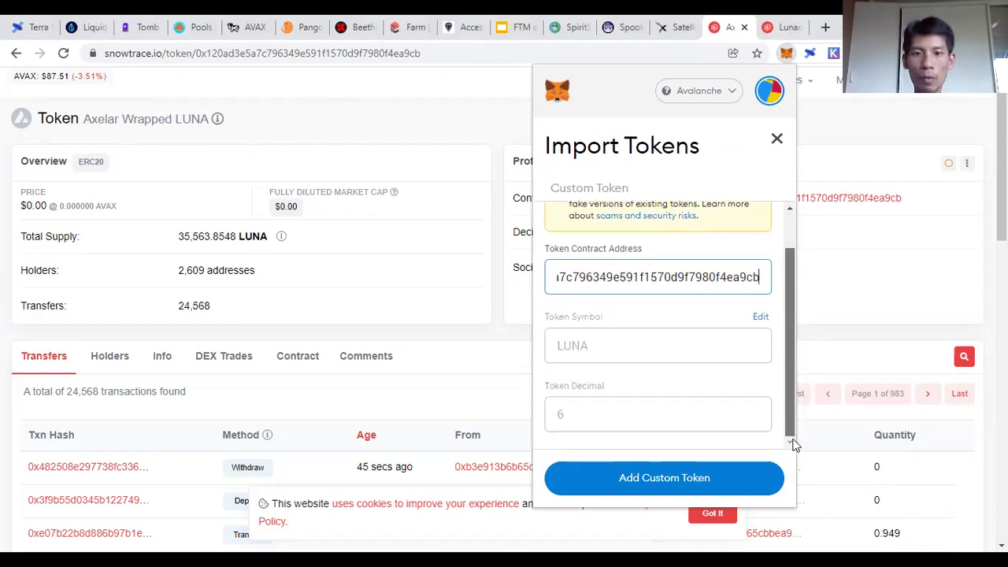
left_click(666, 426)
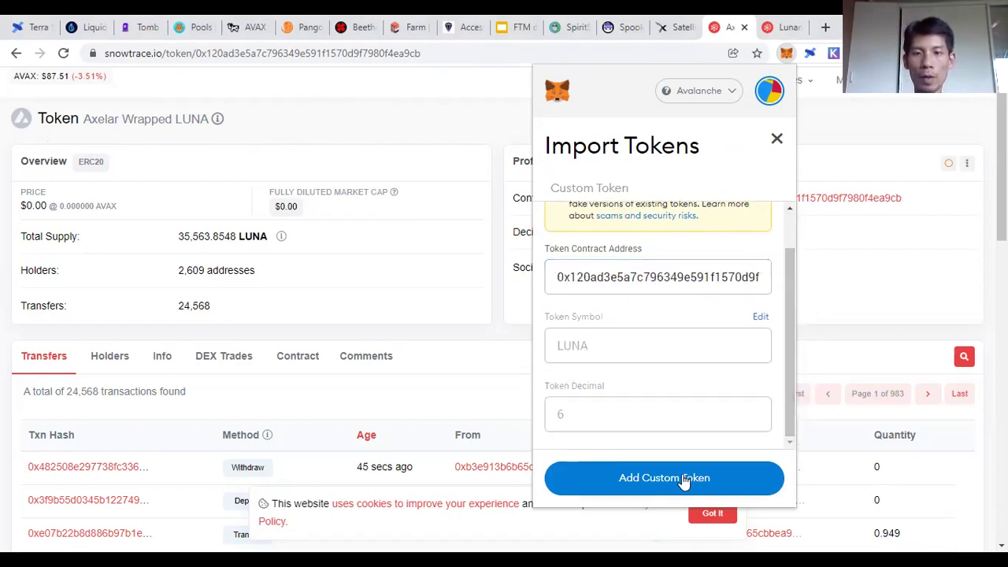
left_click(683, 479)
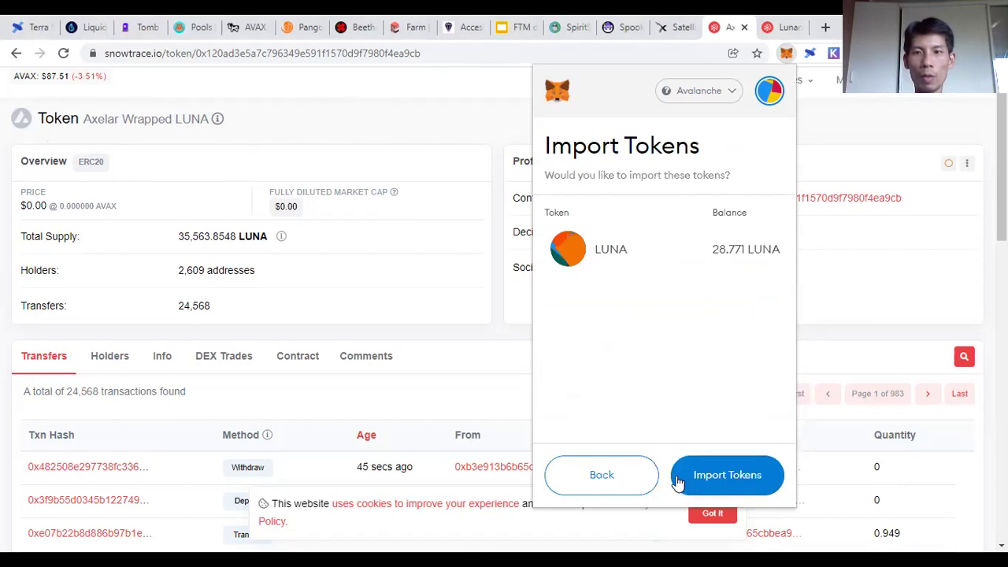
left_click(730, 479)
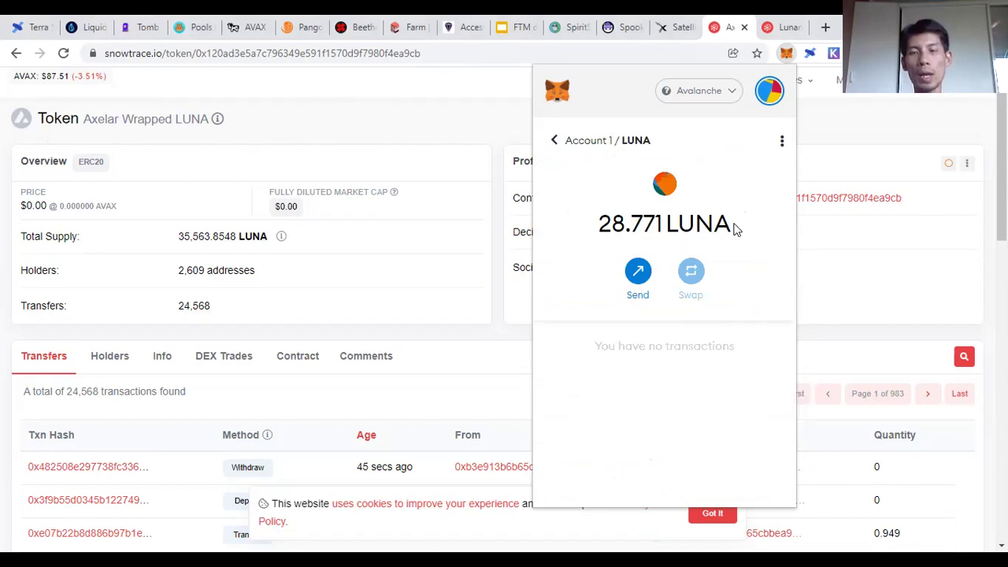
left_click(554, 141)
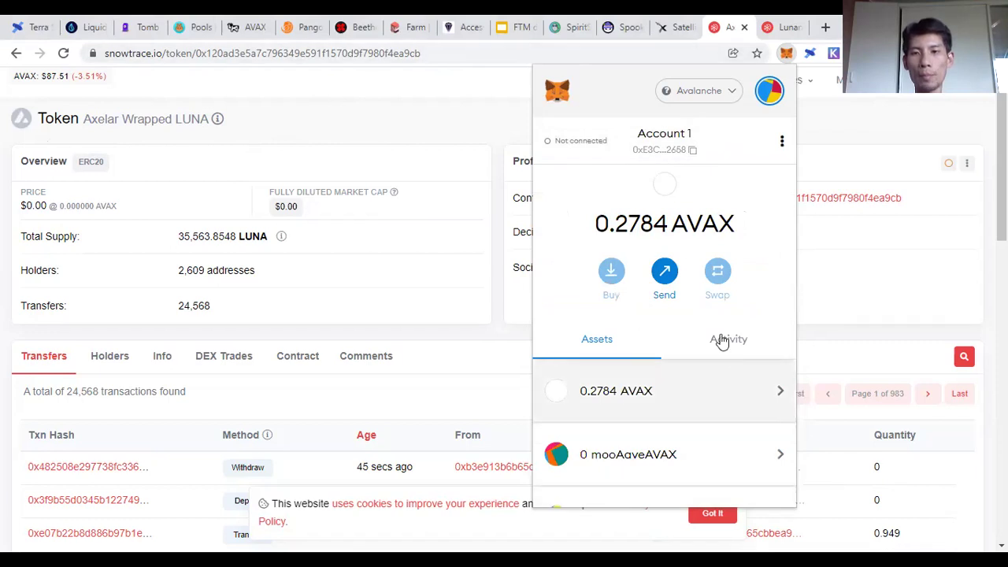
scroll(754, 307, "down", 5)
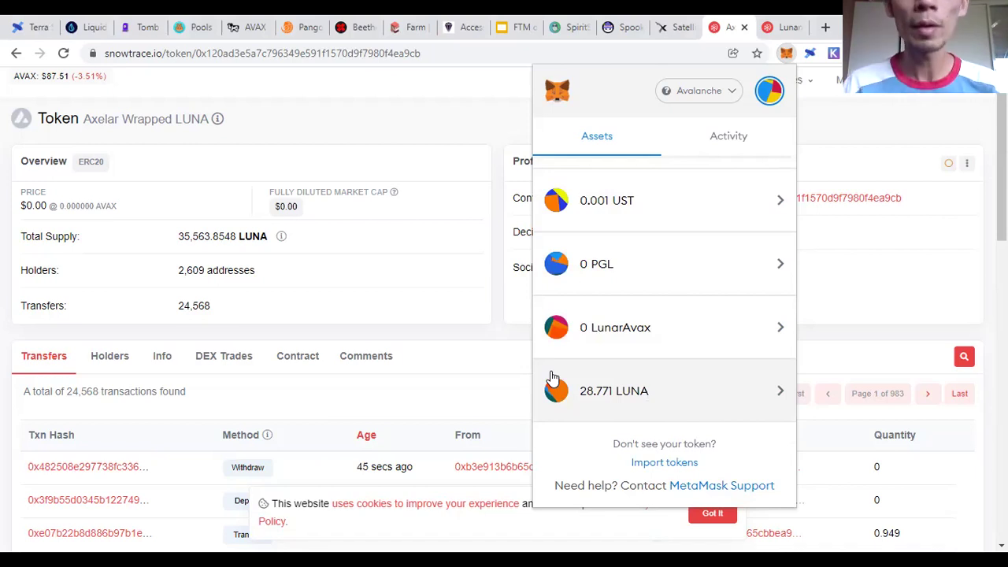
Switch to Beefy Finance and browse the Avalanche vaults filtered by the AVAX asset
left_click(298, 28)
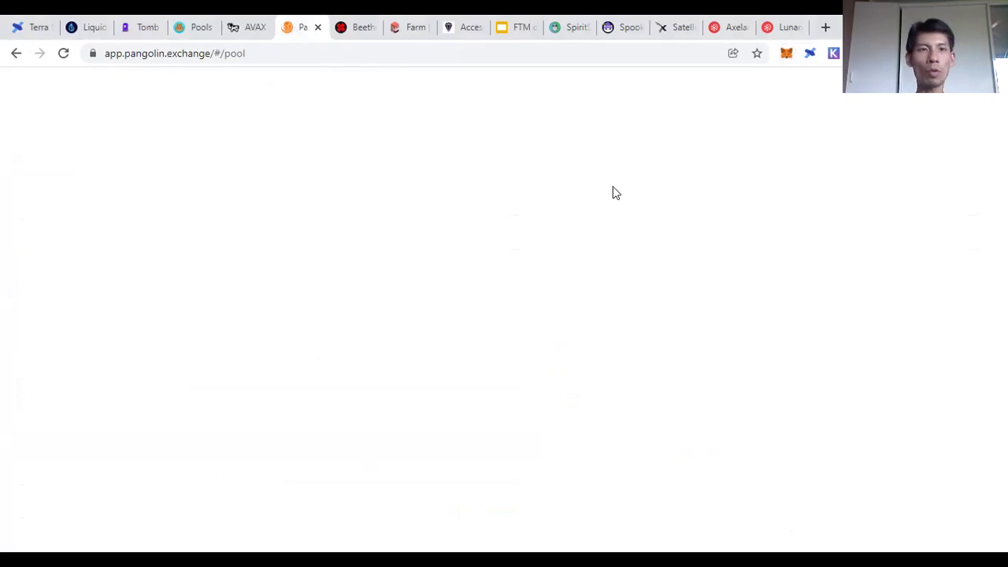
left_click(256, 28)
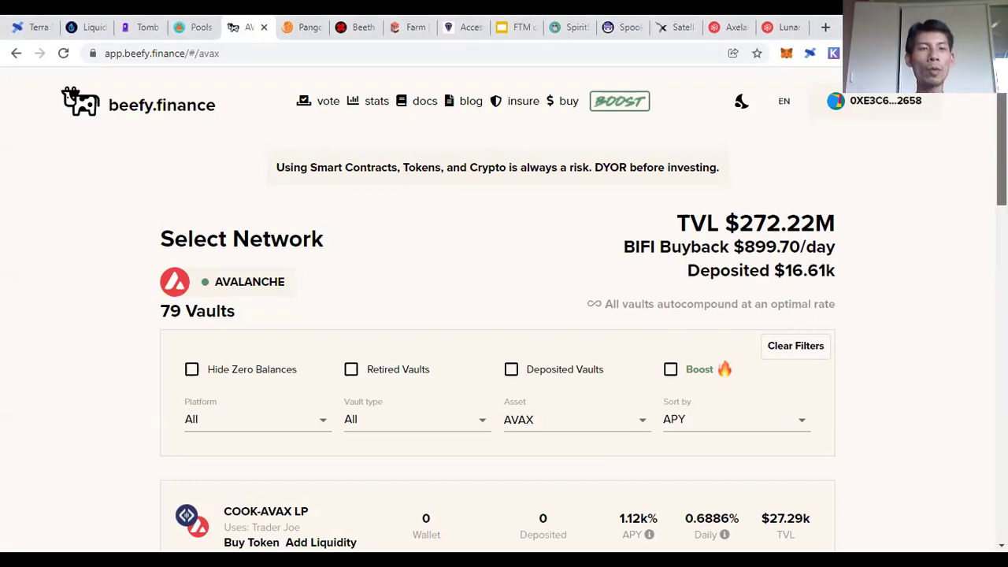
scroll(504, 315, "down", 3)
scroll(504, 315, "up", 1)
scroll(283, 152, "up", 2)
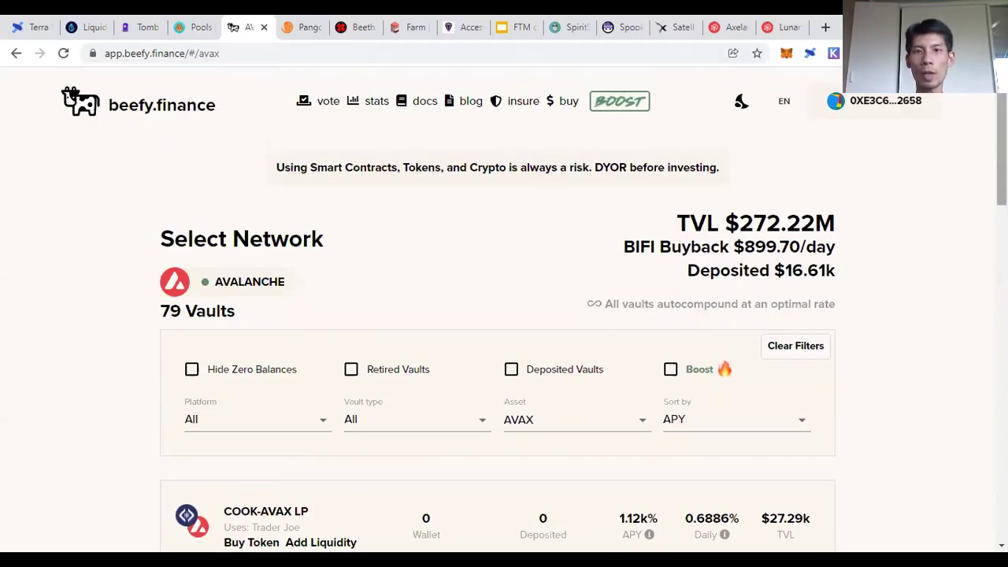
scroll(504, 315, "down", 2)
scroll(504, 315, "down", 1)
scroll(504, 315, "down", 1)
scroll(504, 315, "up", 5)
scroll(420, 167, "down", 3)
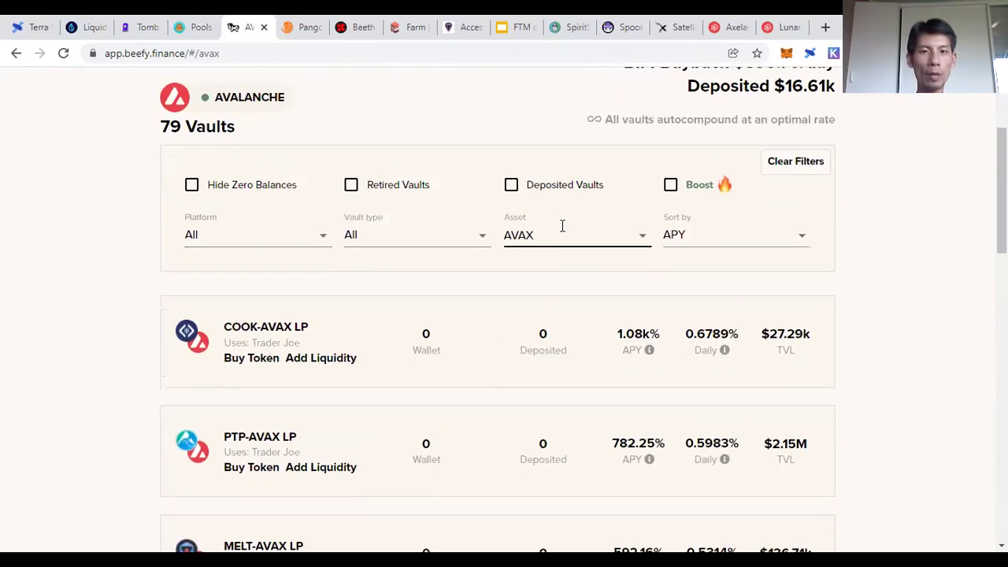
Search the asset filter of the Avalanche vaults for luna
left_click(557, 230)
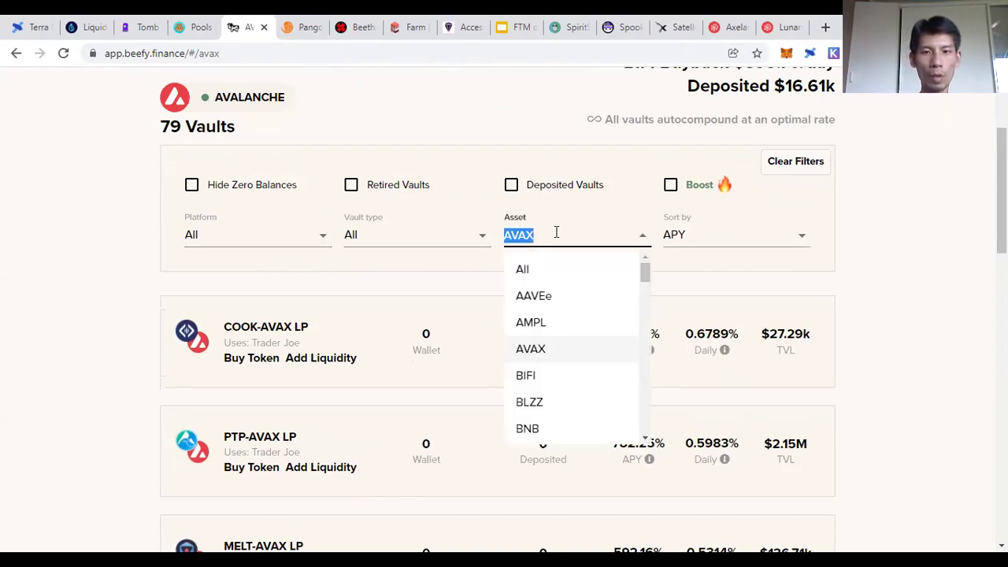
type("luna")
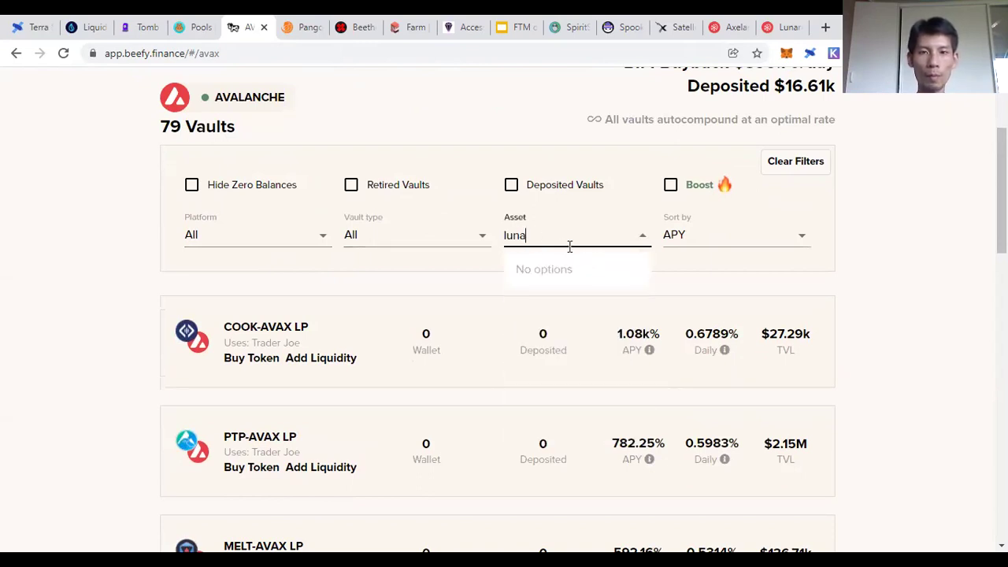
key("ctrl+z")
left_click(349, 274)
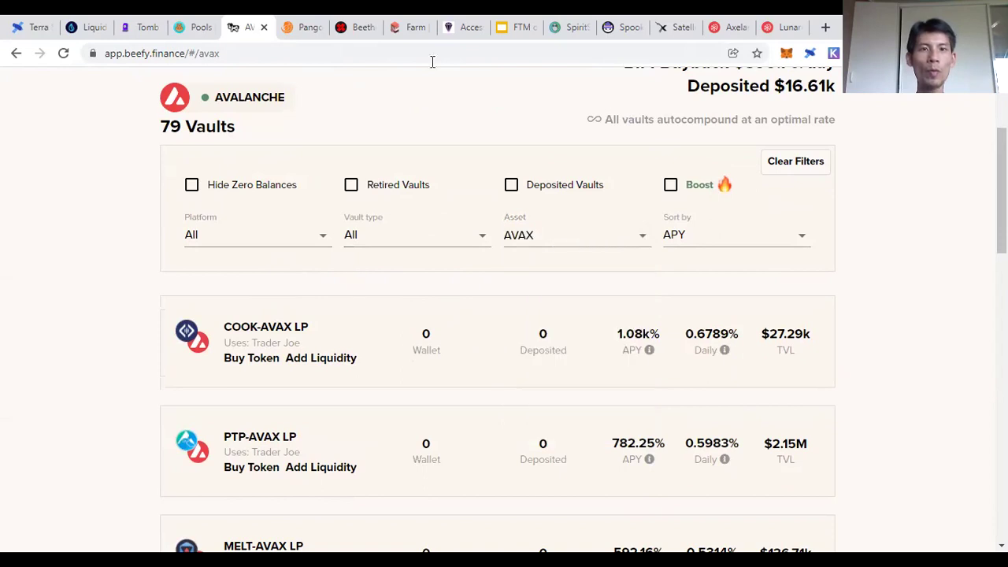
Switch to Pangolin, reload its blank pool page and open the Version 2 farms
left_click(296, 29)
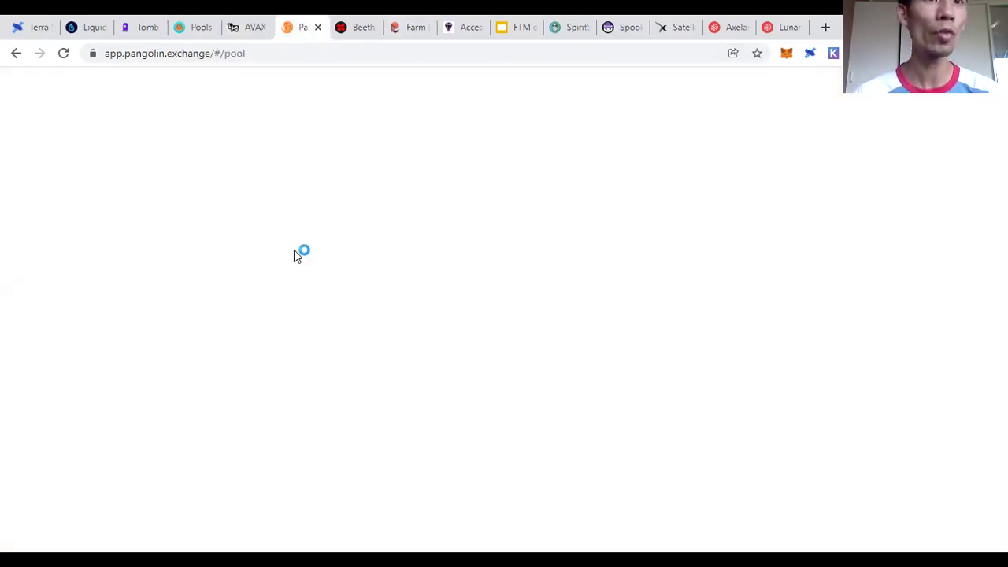
left_click(291, 53)
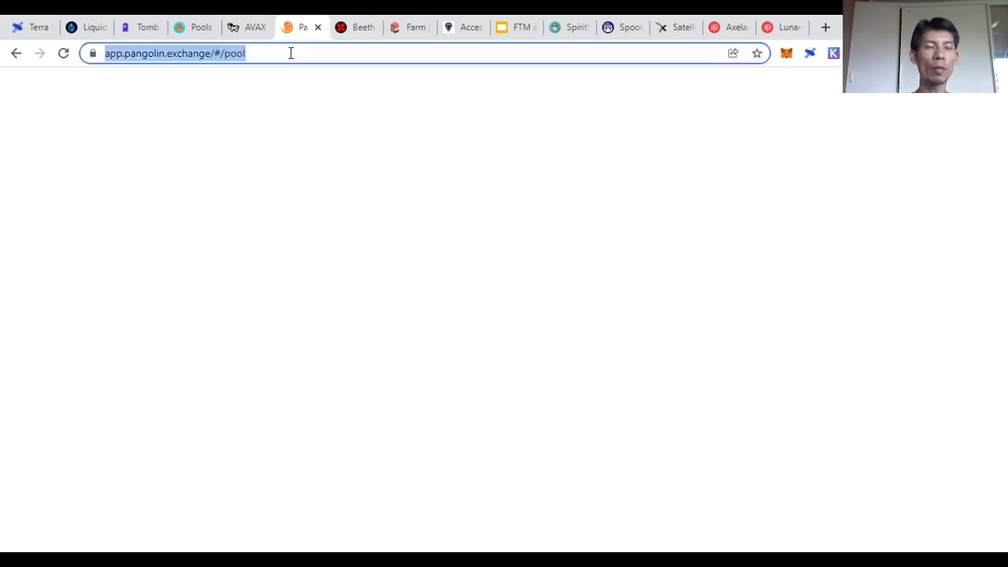
left_click(458, 198)
left_click(65, 56)
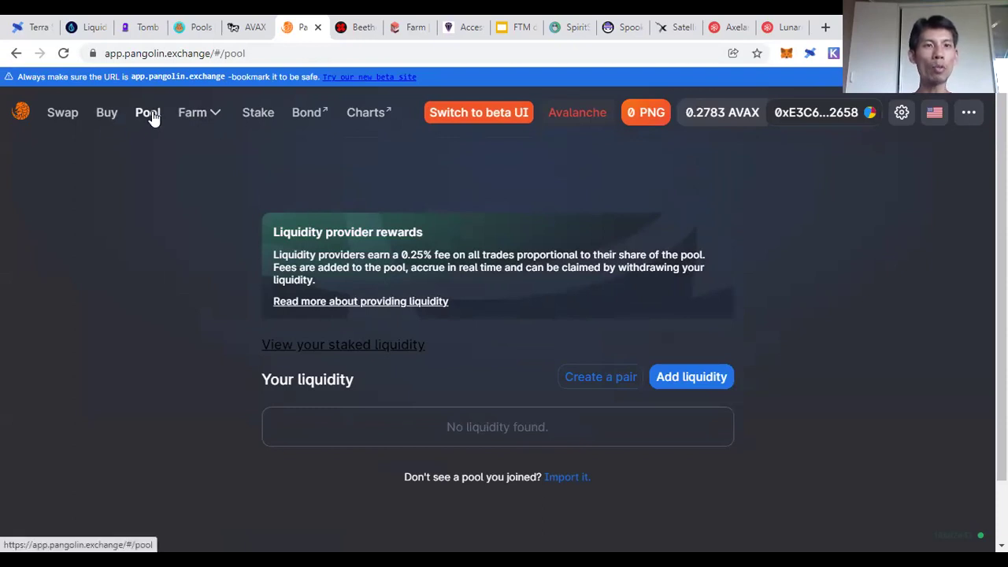
left_click(218, 124)
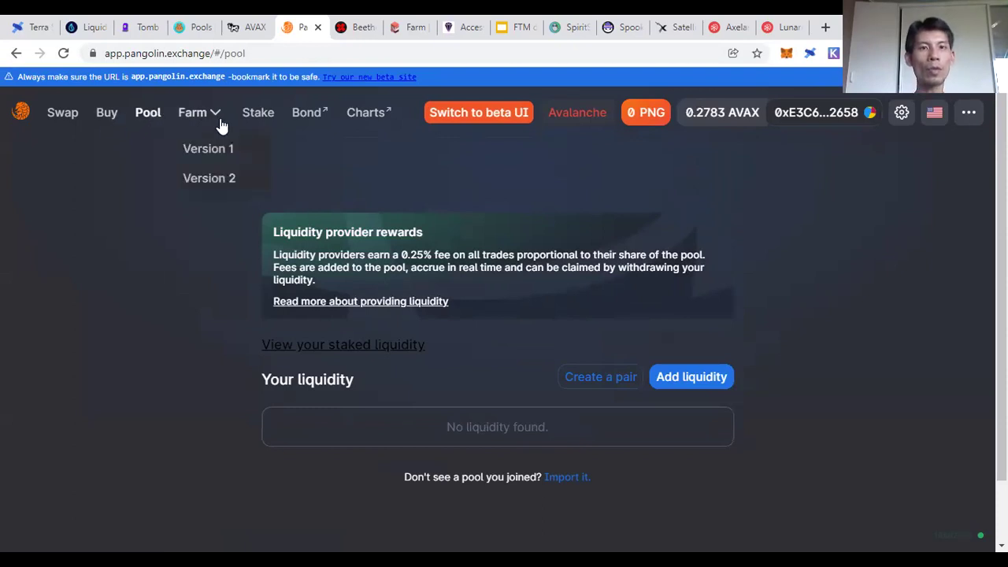
left_click(230, 179)
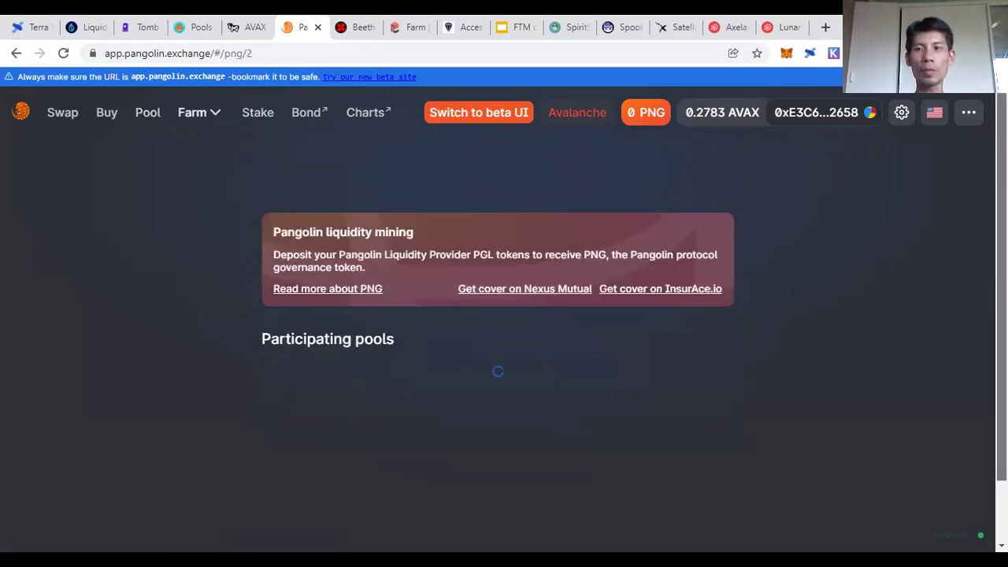
scroll(427, 398, "down", 1)
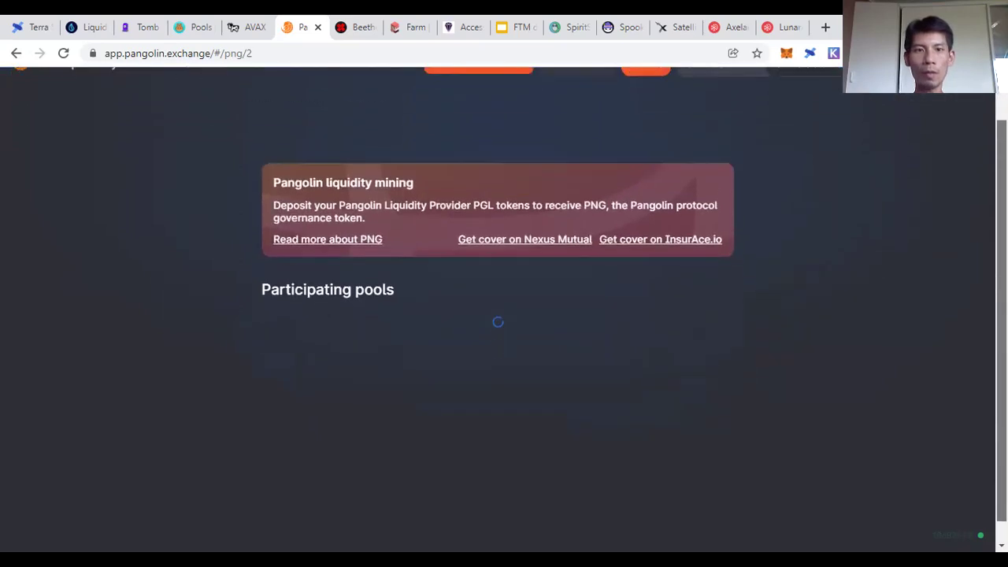
scroll(519, 354, "down", 1)
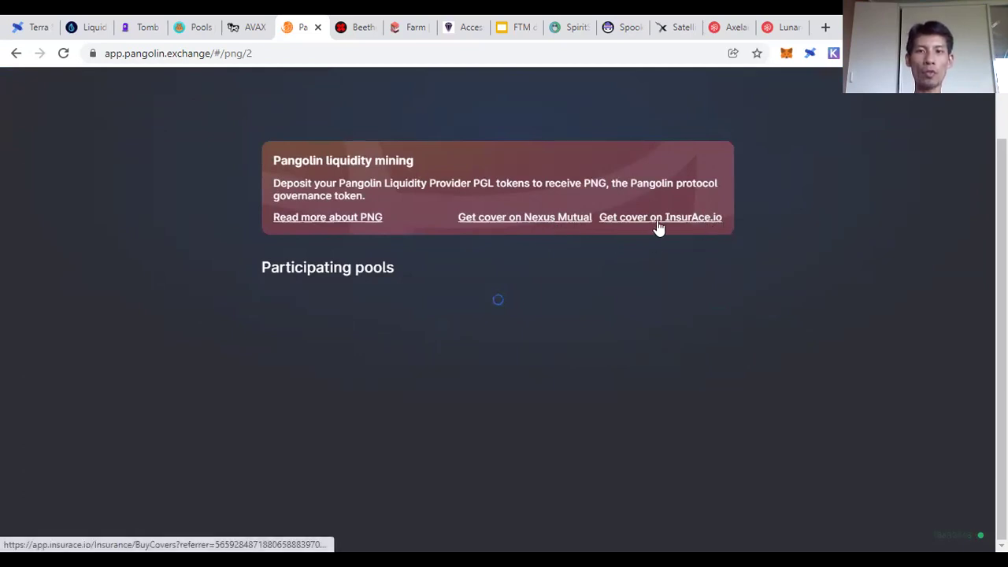
scroll(888, 268, "up", 1)
scroll(888, 268, "down", 1)
scroll(504, 290, "up", 1)
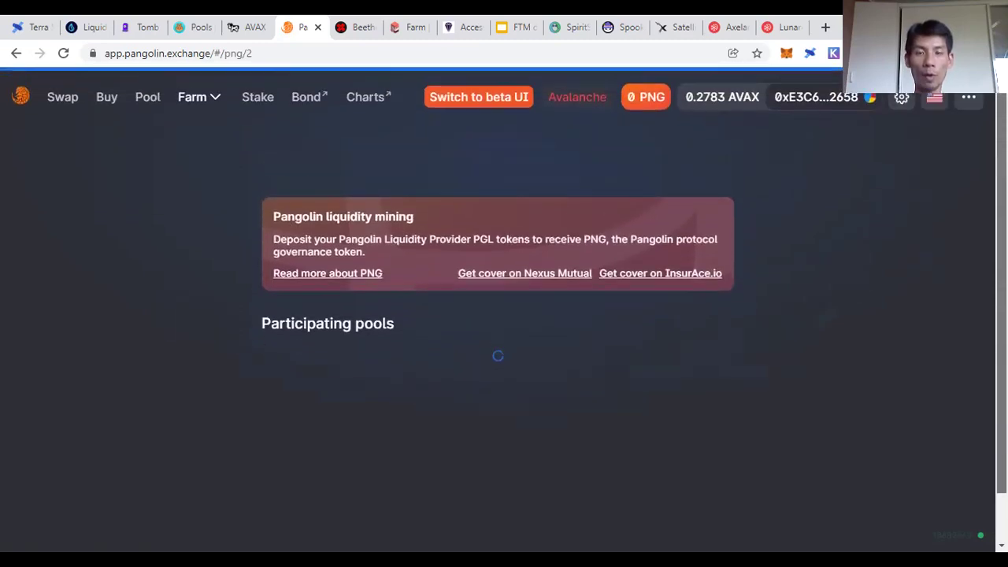
scroll(504, 290, "down", 1)
scroll(504, 289, "up", 1)
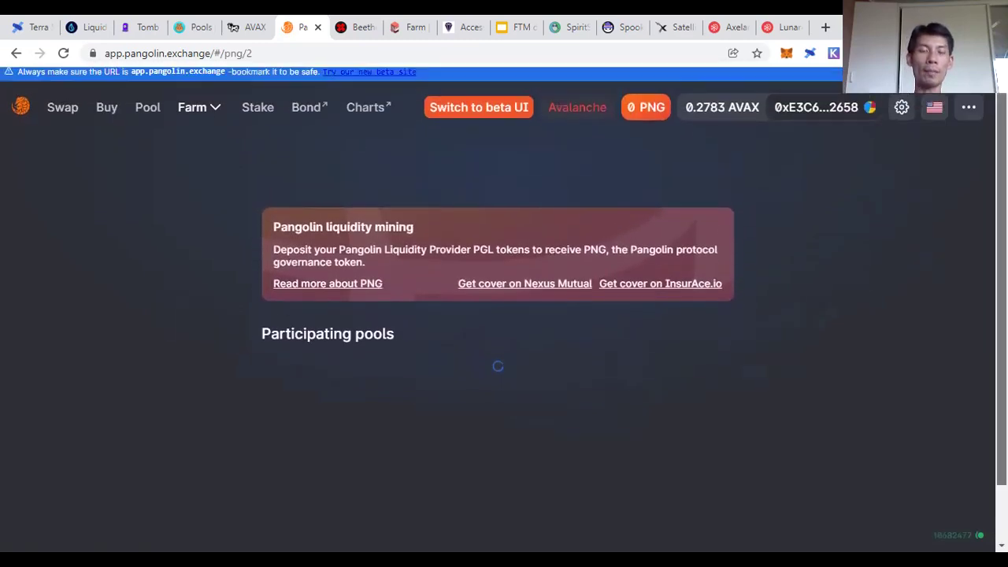
scroll(504, 290, "down", 1)
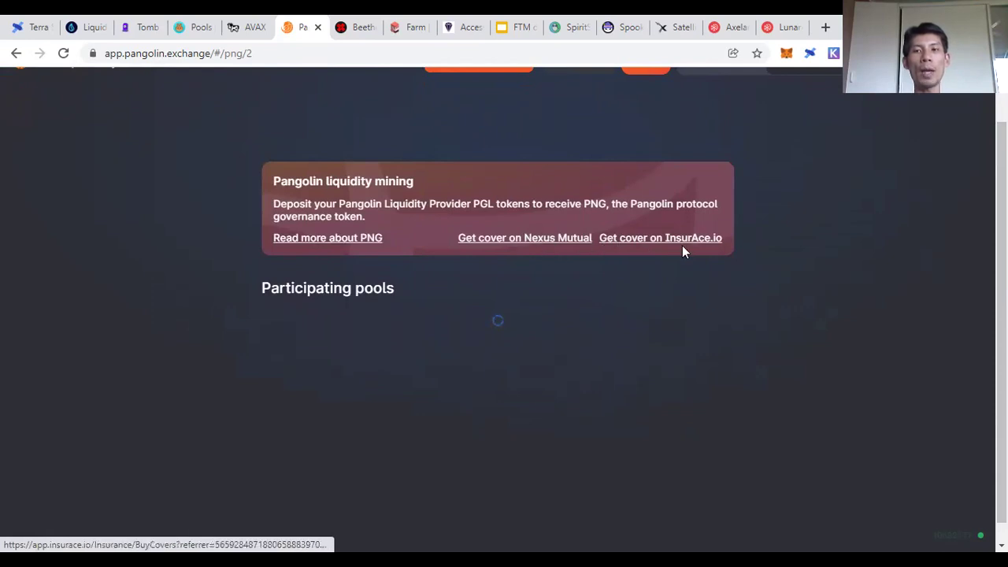
scroll(504, 315, "up", 1)
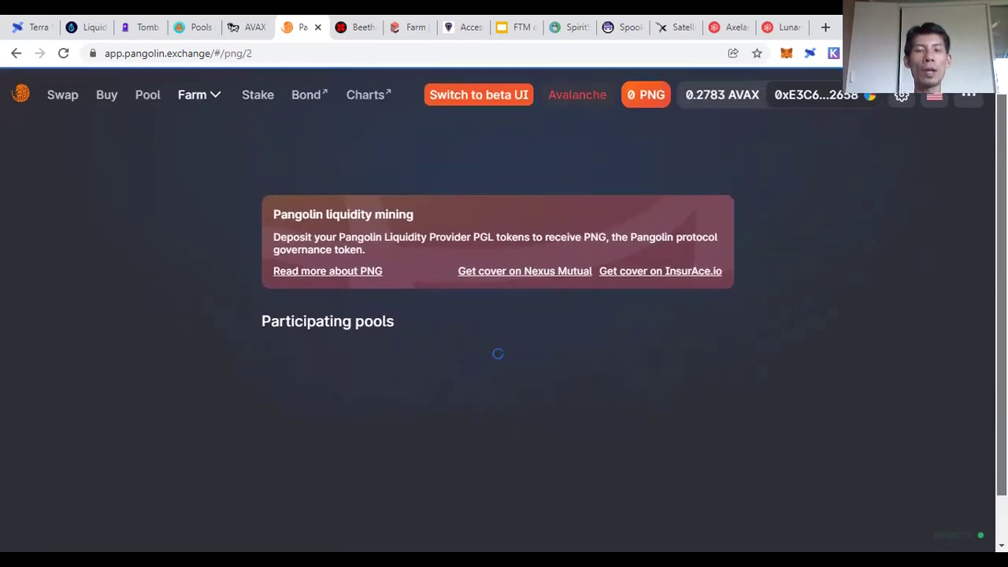
scroll(504, 315, "down", 1)
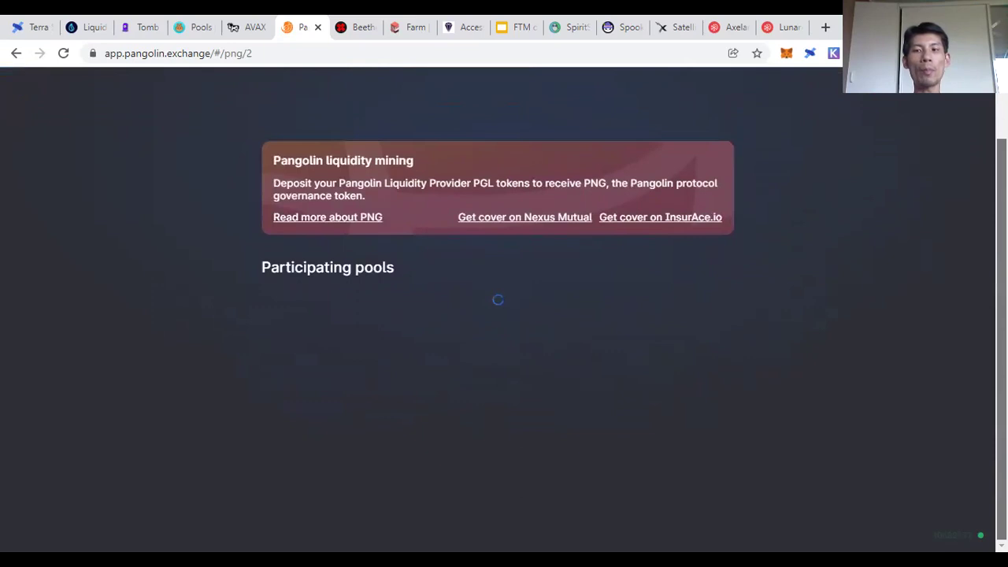
scroll(504, 315, "up", 1)
scroll(504, 315, "down", 1)
scroll(504, 315, "up", 1)
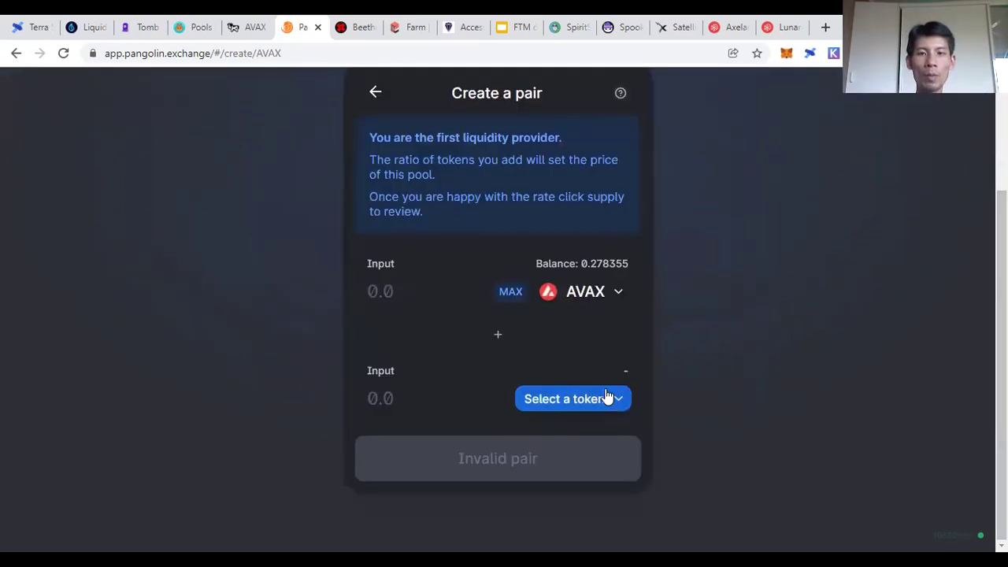
Choose LUNA as the second token to pair with AVAX in the Pangolin liquidity form
left_click(607, 396)
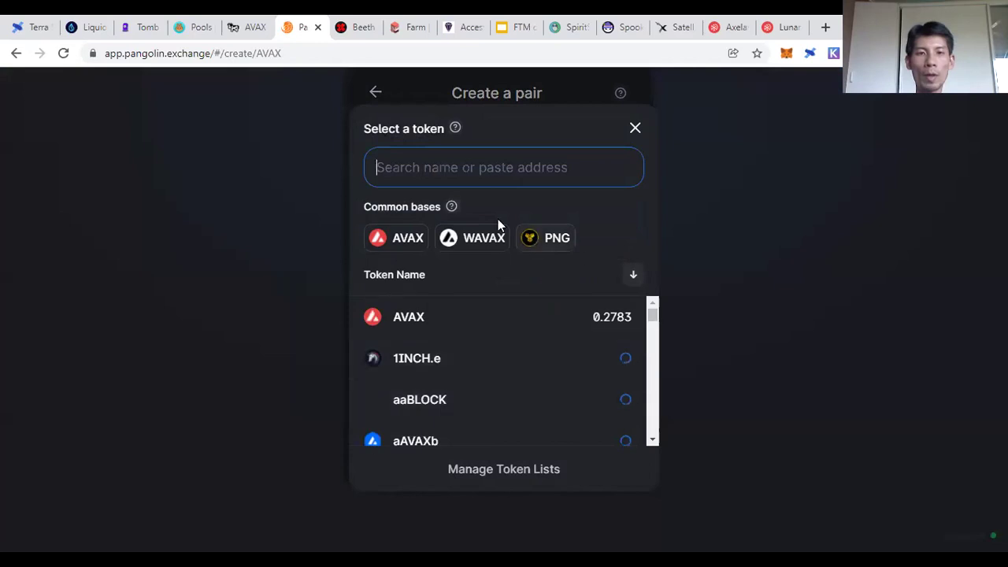
type("luna")
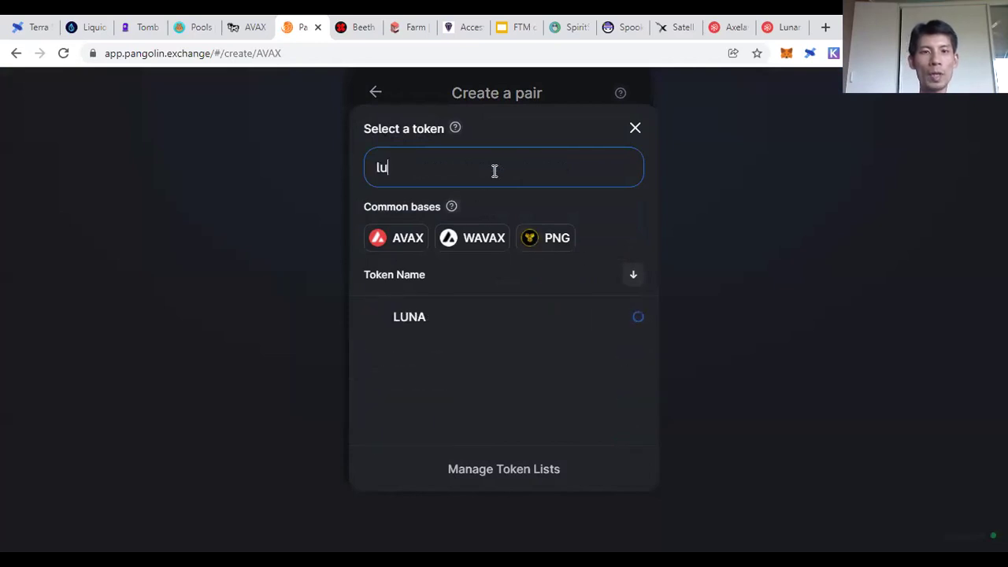
left_click(501, 323)
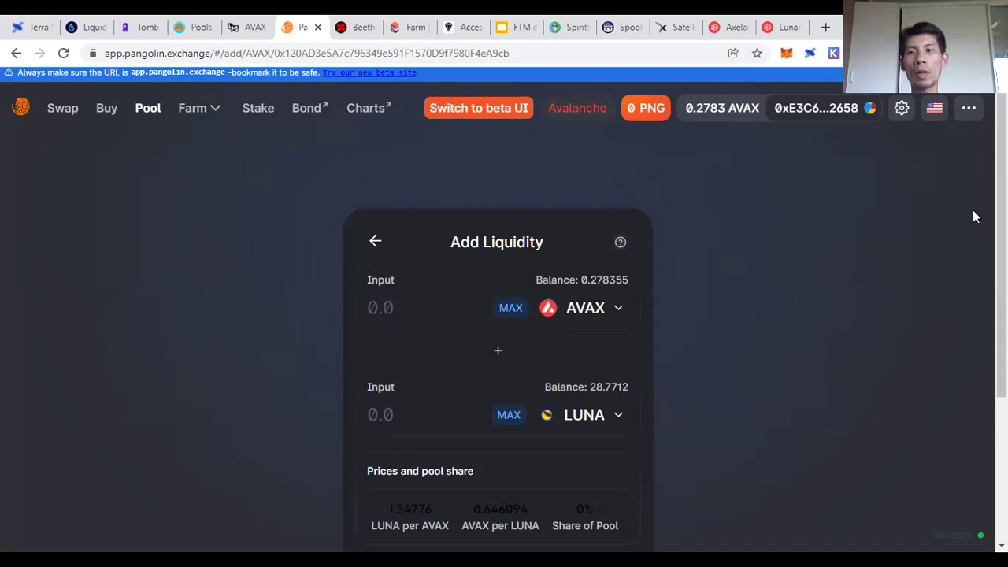
Review the Add Liquidity form for the AVAX/LUNA pair, including token balances, prices and pool share
scroll(974, 216, "down", 2)
scroll(372, 510, "up", 2)
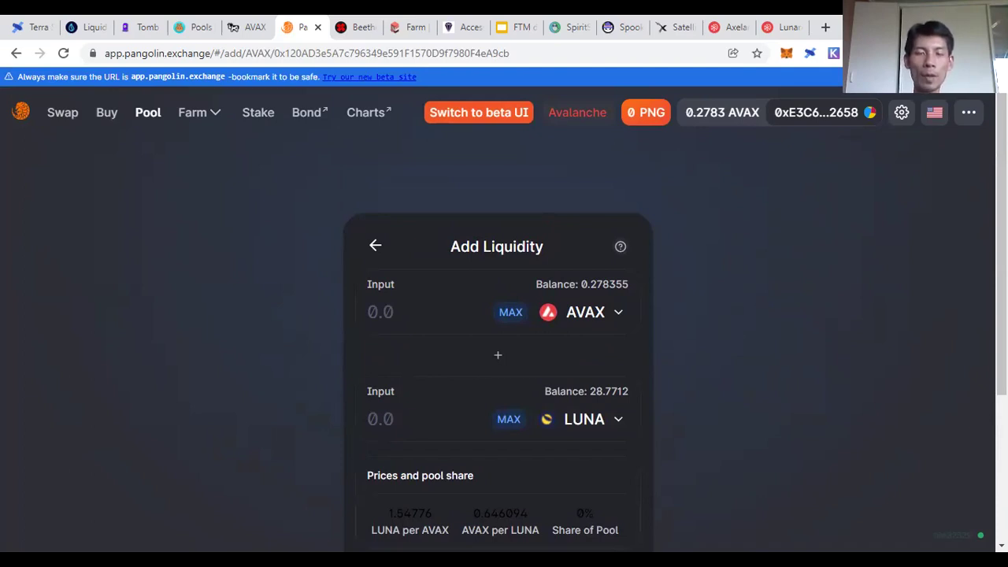
scroll(504, 311, "down", 1)
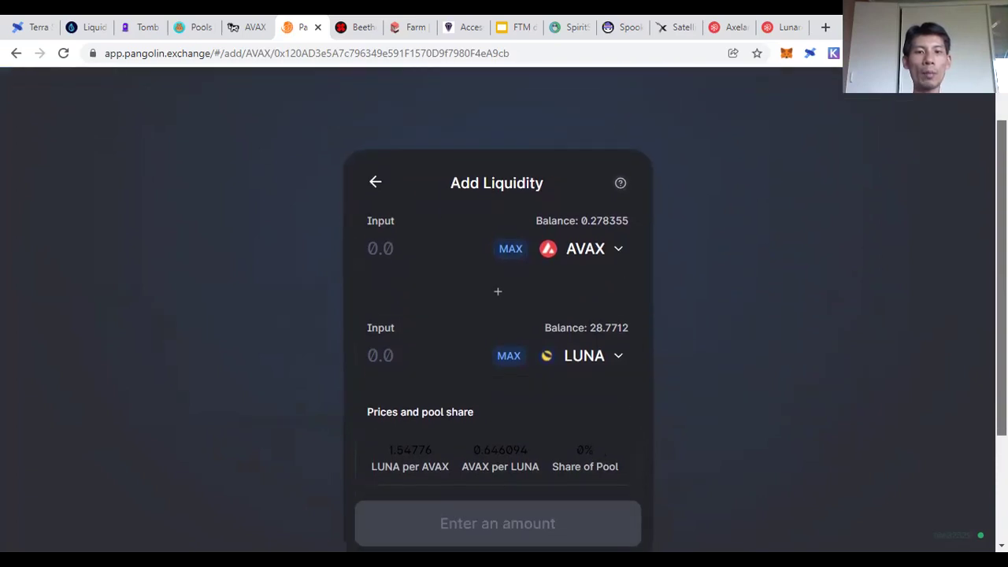
scroll(504, 311, "up", 1)
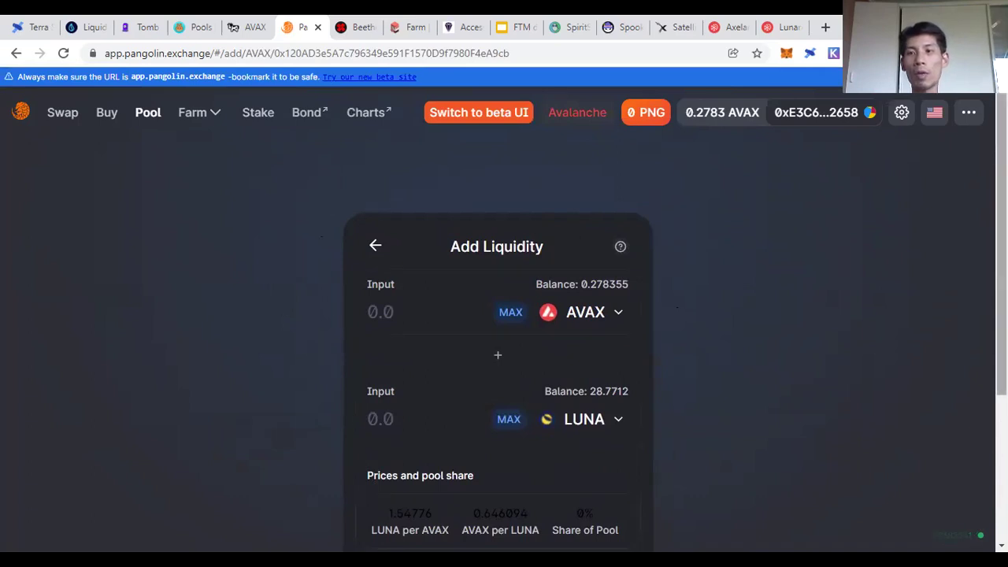
scroll(328, 203, "down", 3)
scroll(328, 203, "up", 2)
scroll(504, 315, "down", 2)
scroll(504, 315, "up", 4)
scroll(504, 315, "down", 1)
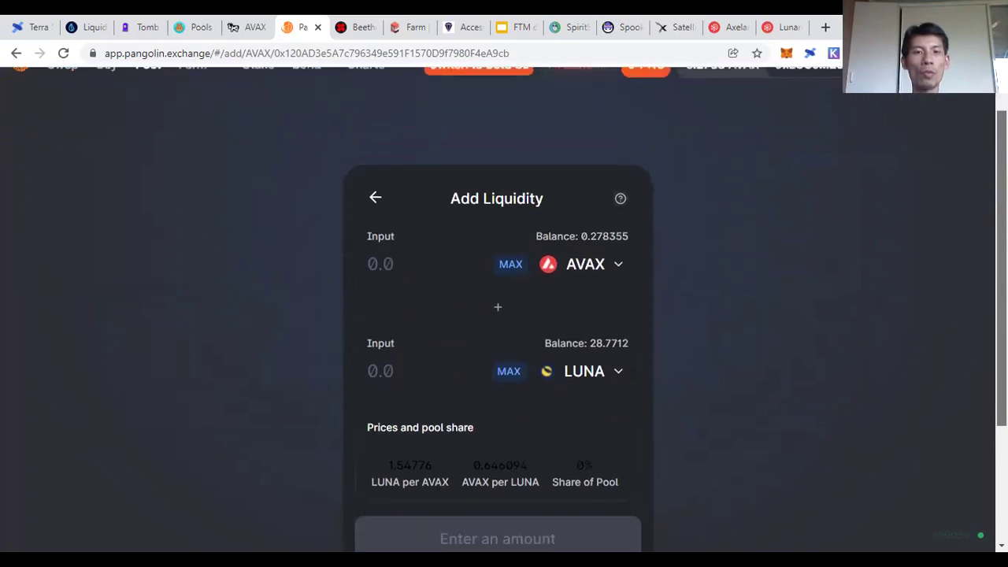
scroll(331, 206, "up", 1)
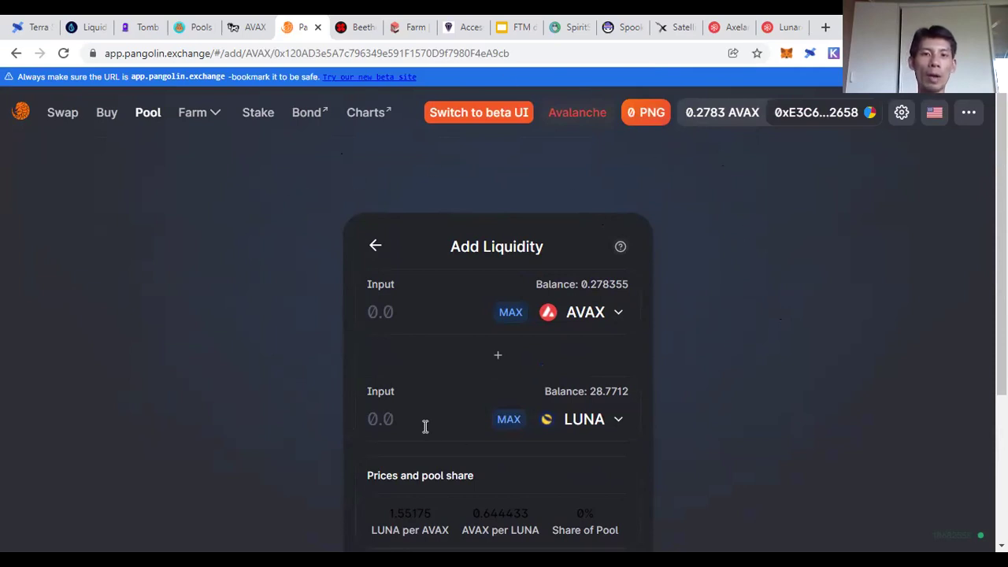
scroll(176, 311, "down", 1)
triple_click(177, 311)
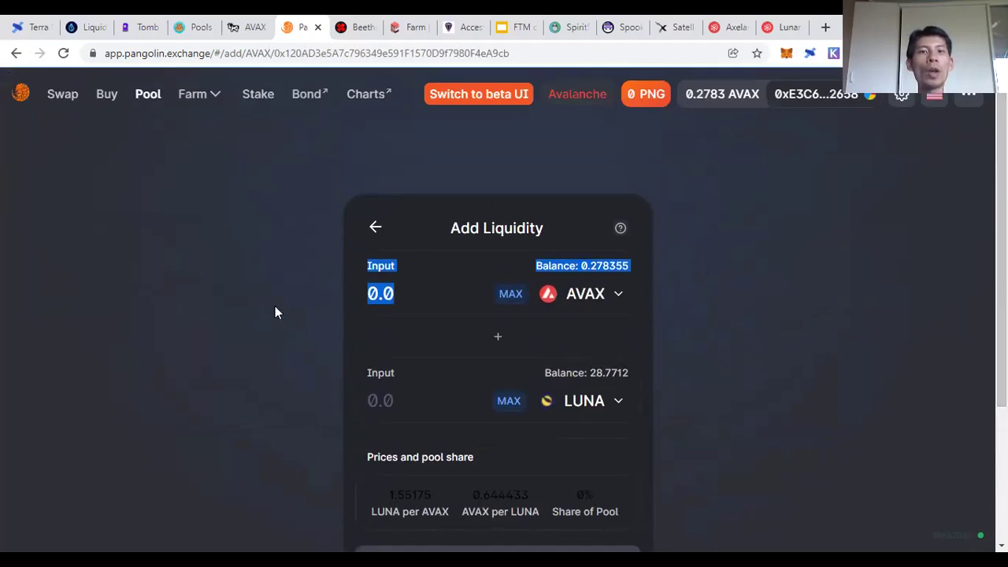
left_click(580, 332)
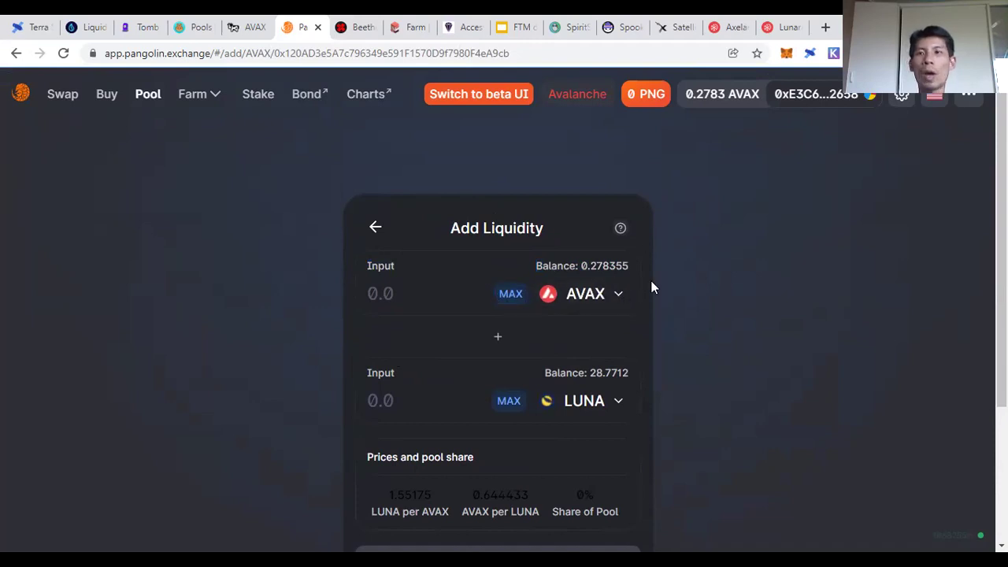
triple_click(497, 227)
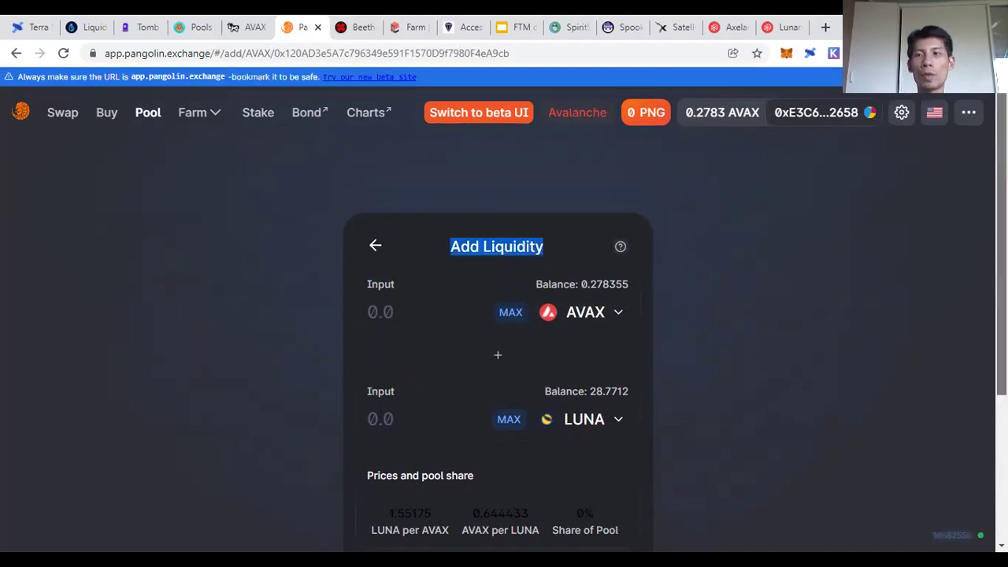
scroll(497, 315, "down", 2)
scroll(497, 314, "up", 1)
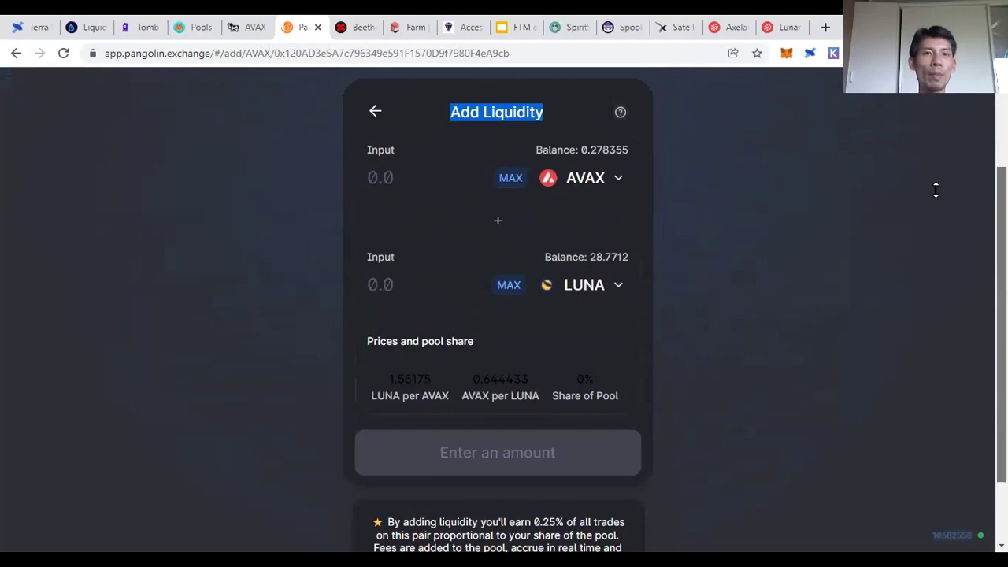
scroll(935, 189, "up", 1)
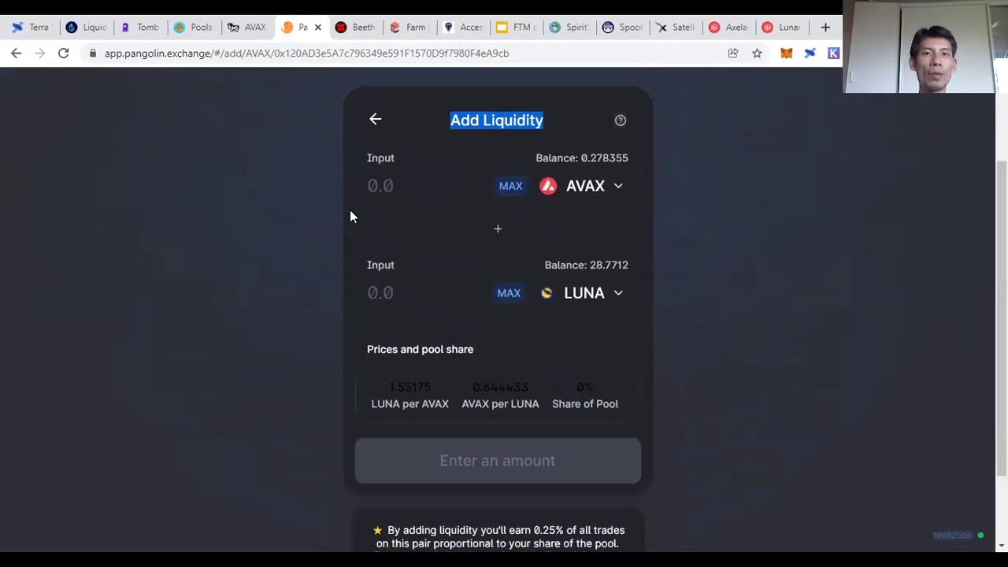
Switch to Beefy Finance and view the overview above the Avalanche vaults
left_click(242, 28)
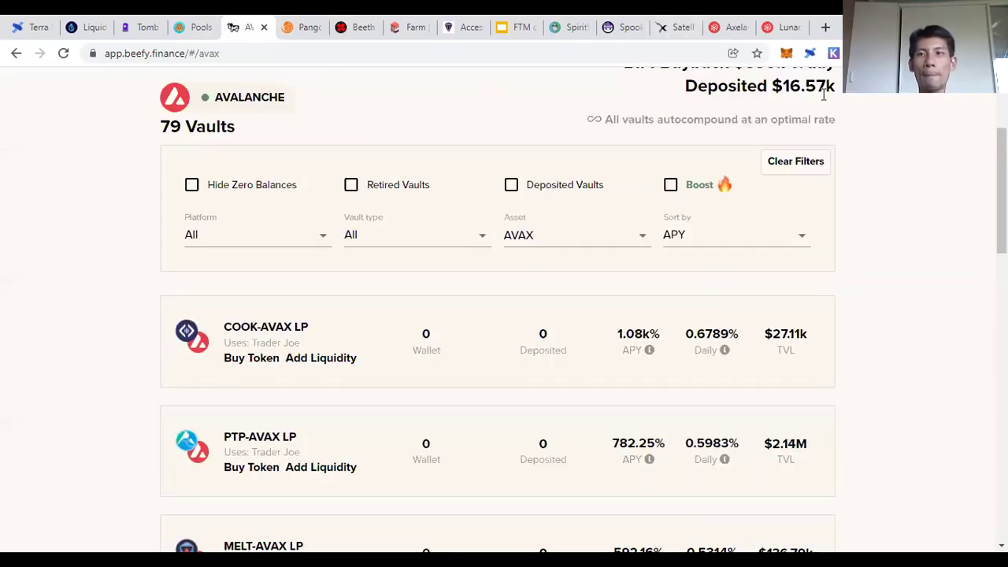
scroll(823, 94, "up", 3)
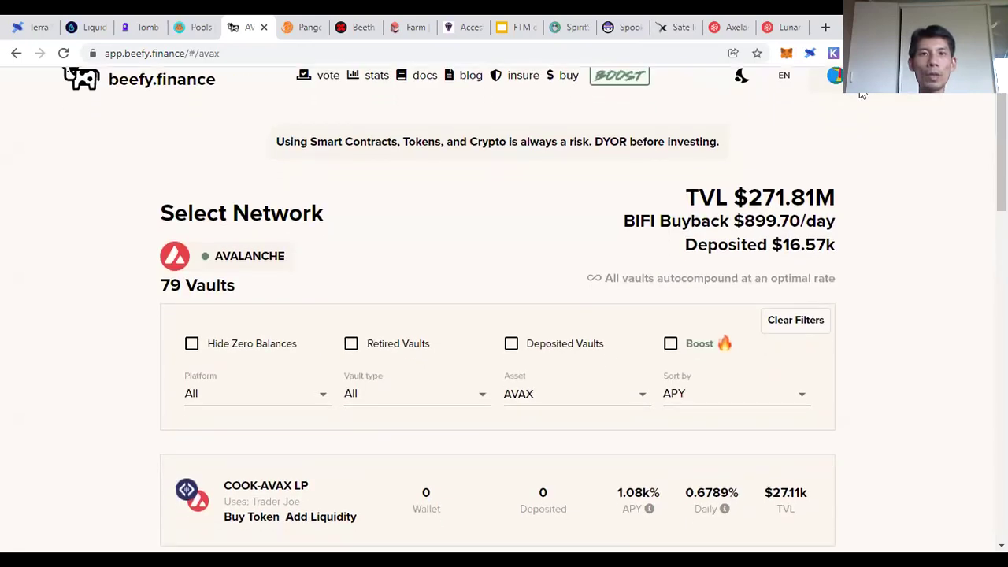
Switch to the FTM defi 1 presentation in Google Slides and examine slide 17 on configuring UST in the AVAX wallet
left_click(512, 28)
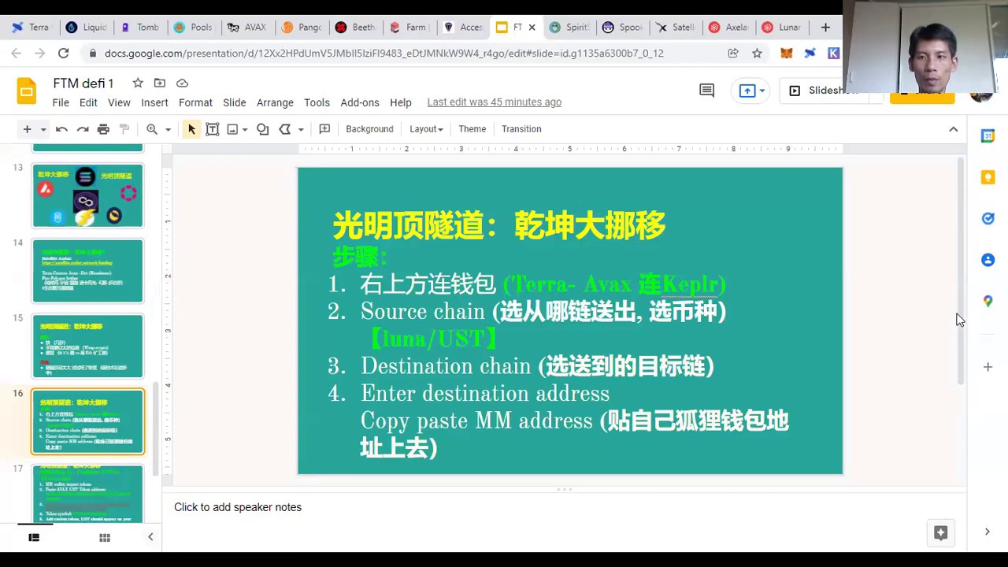
scroll(966, 313, "down", 3)
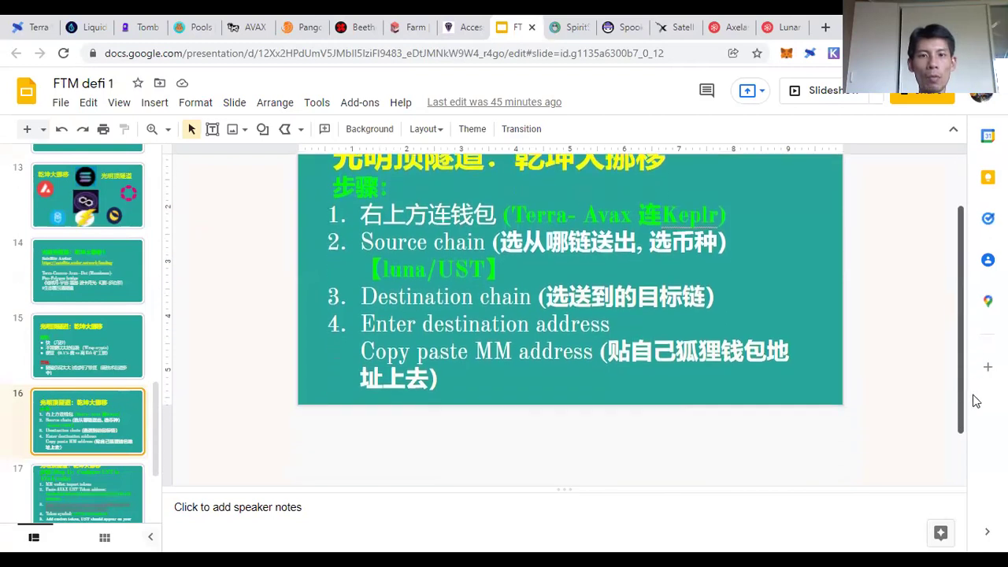
scroll(947, 292, "up", 3)
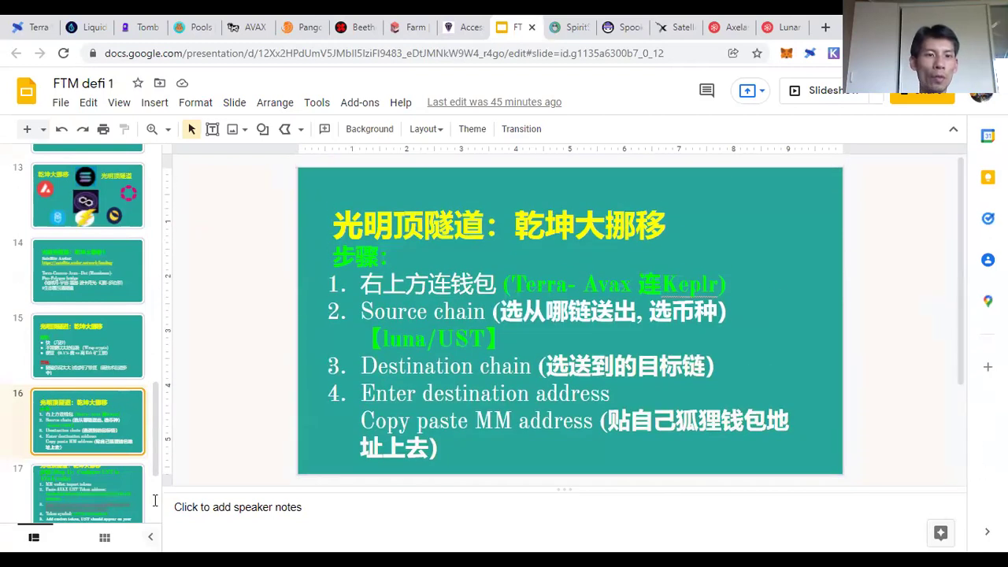
left_click(94, 479)
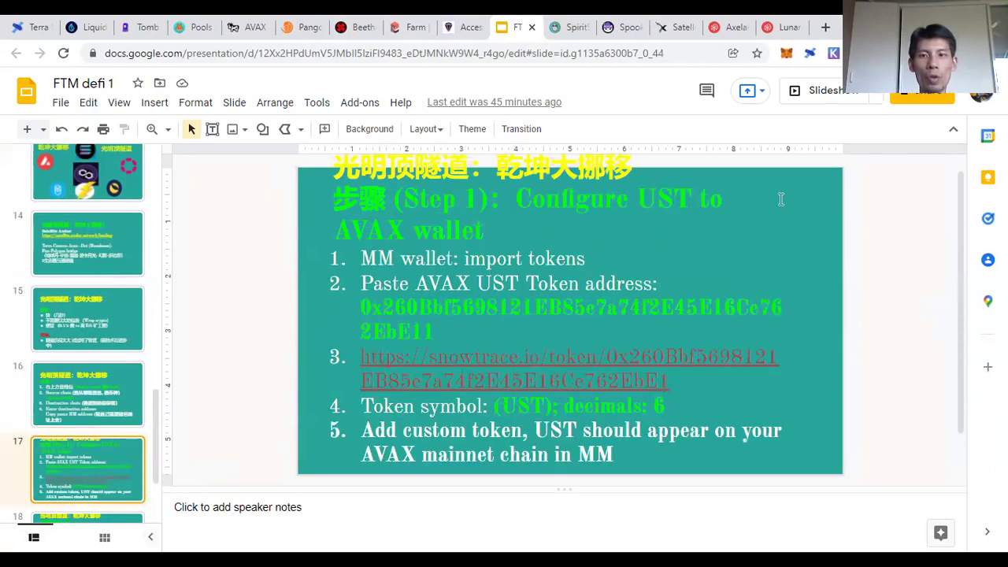
left_click(510, 230)
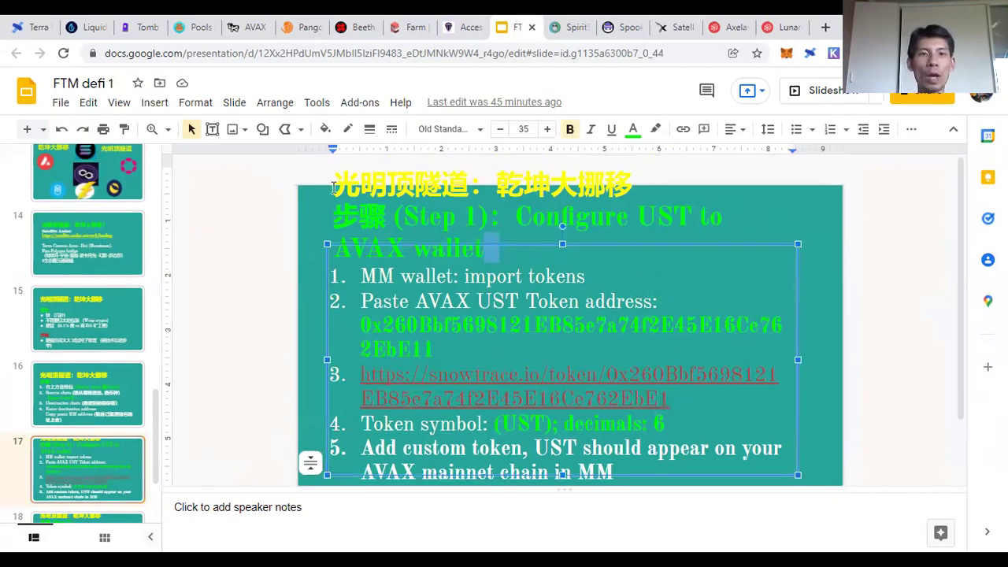
left_click(684, 297)
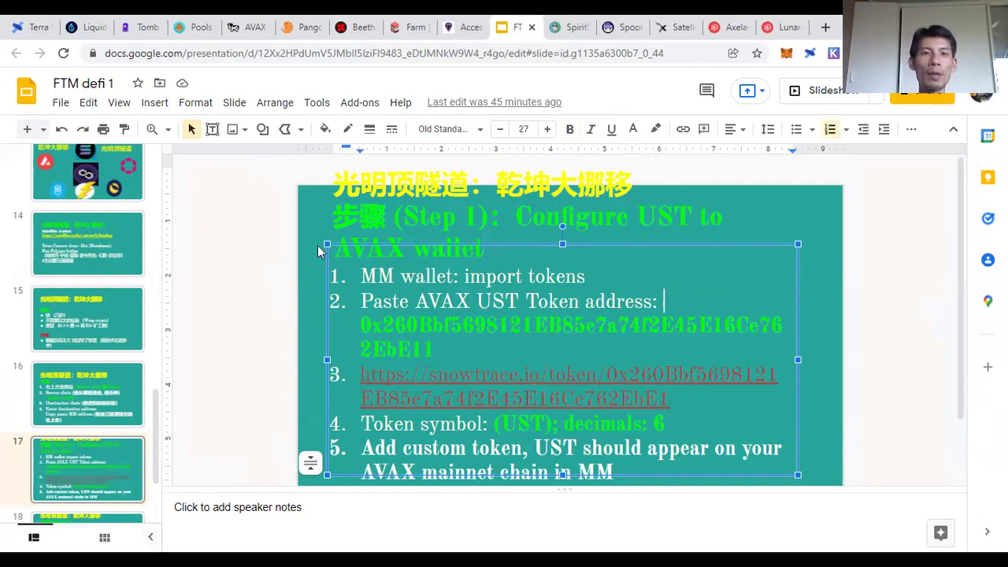